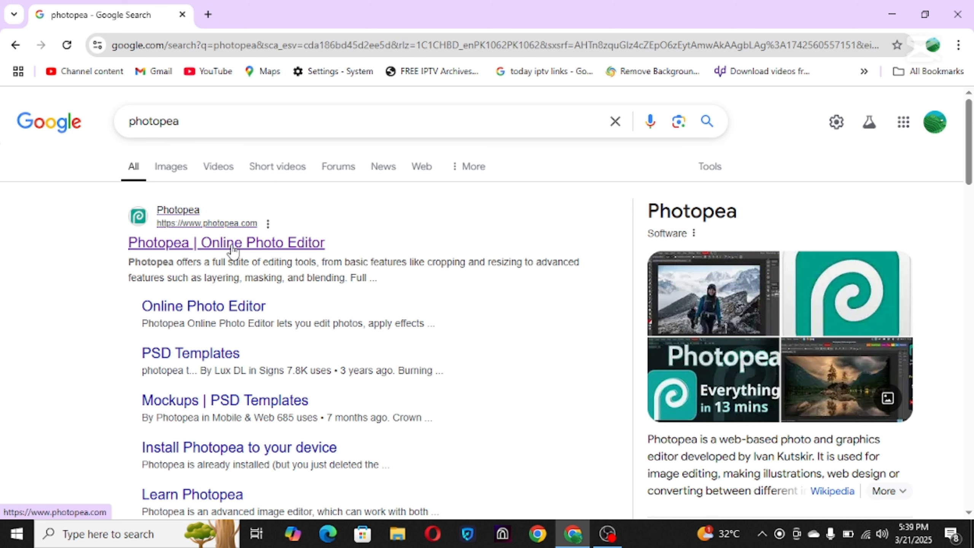
Step: Open the Photopea online photo editor from the Google search results
click(195, 128)
double_click(169, 125)
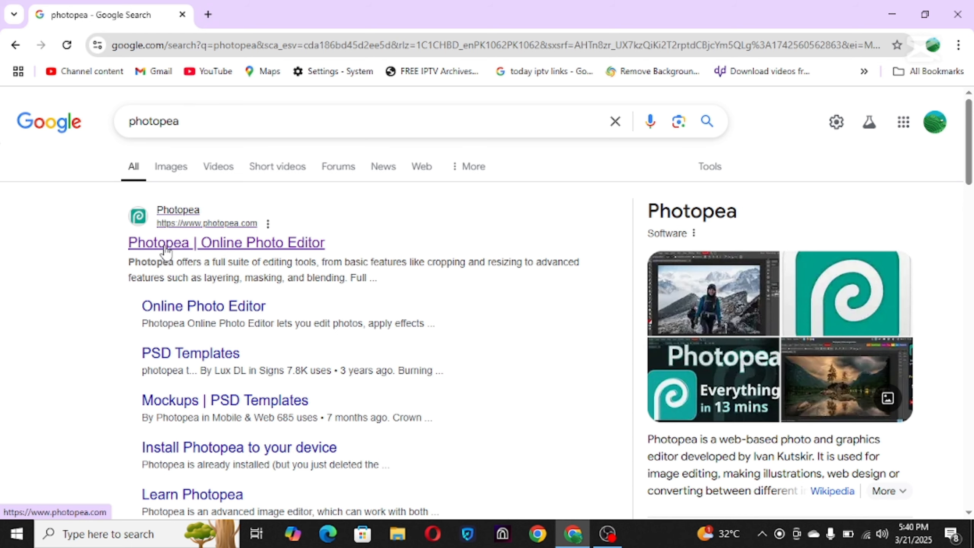
click(165, 253)
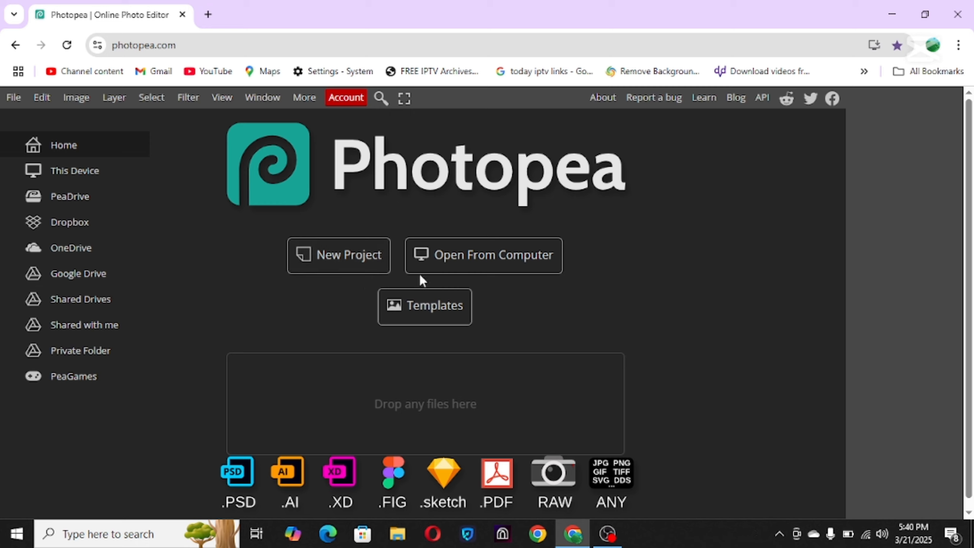
Step: Open the image 20250312_204905 from the computer's Desktop folder
click(460, 265)
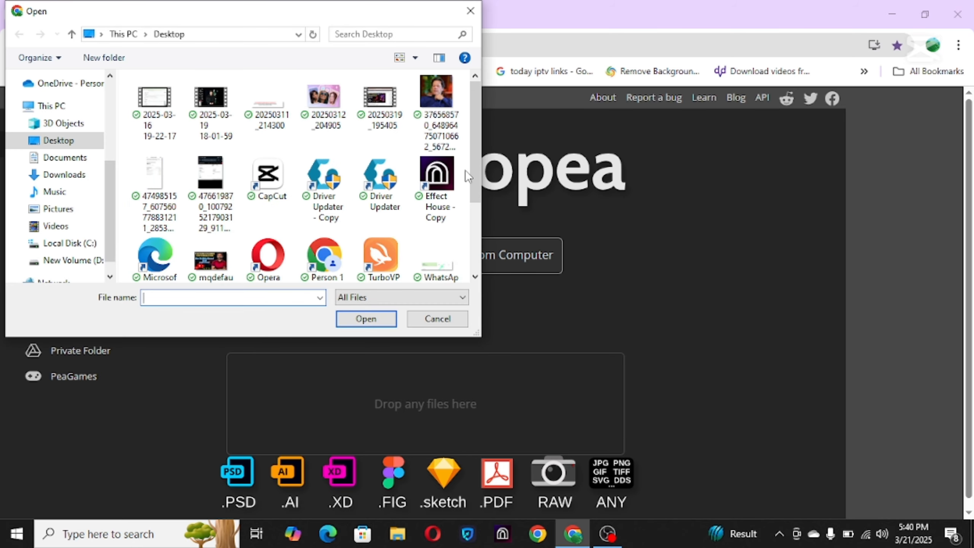
scroll(475, 239, down, 3)
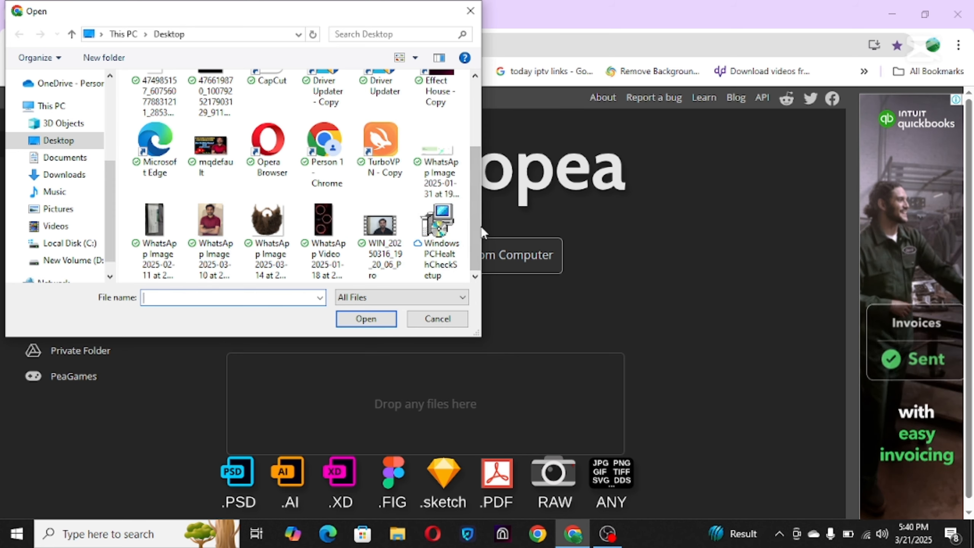
scroll(475, 128, up, 3)
click(323, 109)
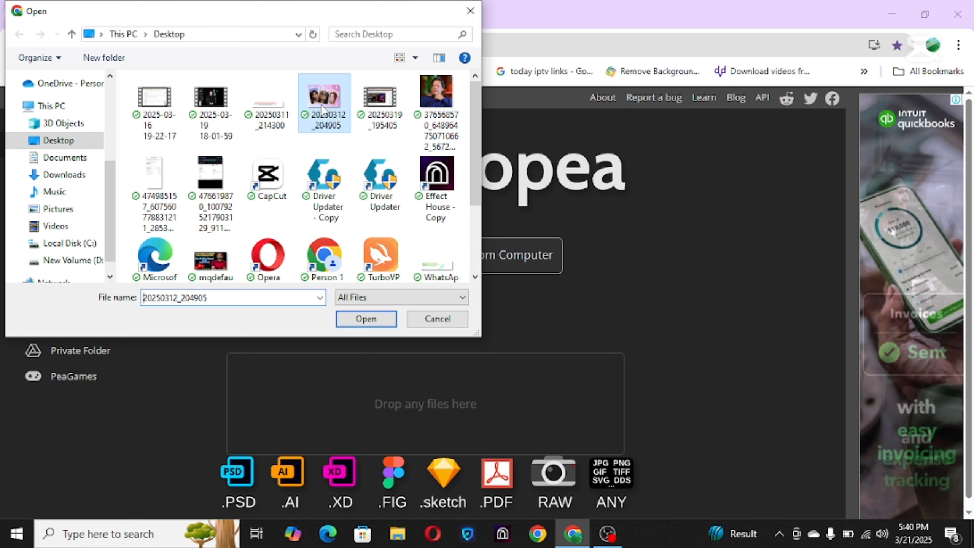
click(364, 318)
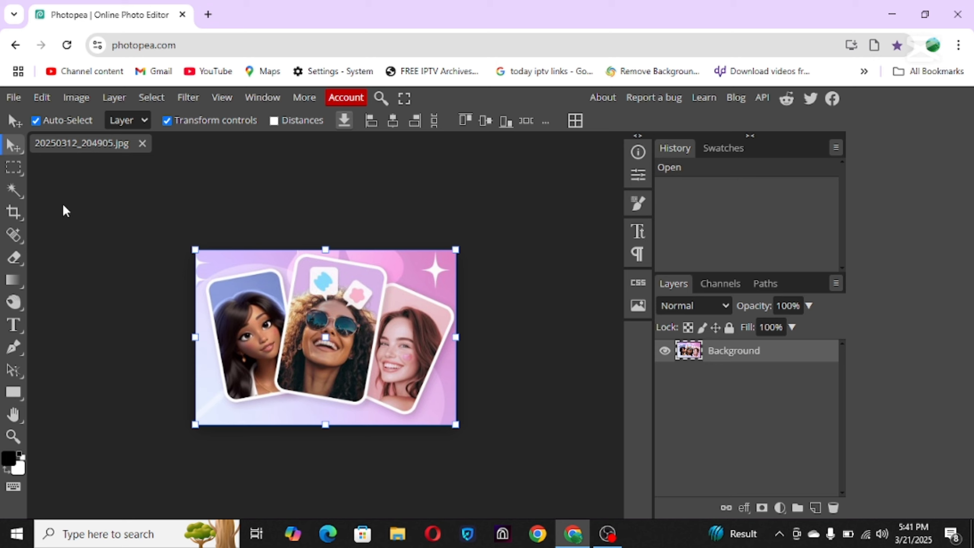
Step: Select the pink background in the image's upper-right corner with the Magic Wand, adding the neighbouring circle and the white star to the selection
click(11, 193)
click(36, 190)
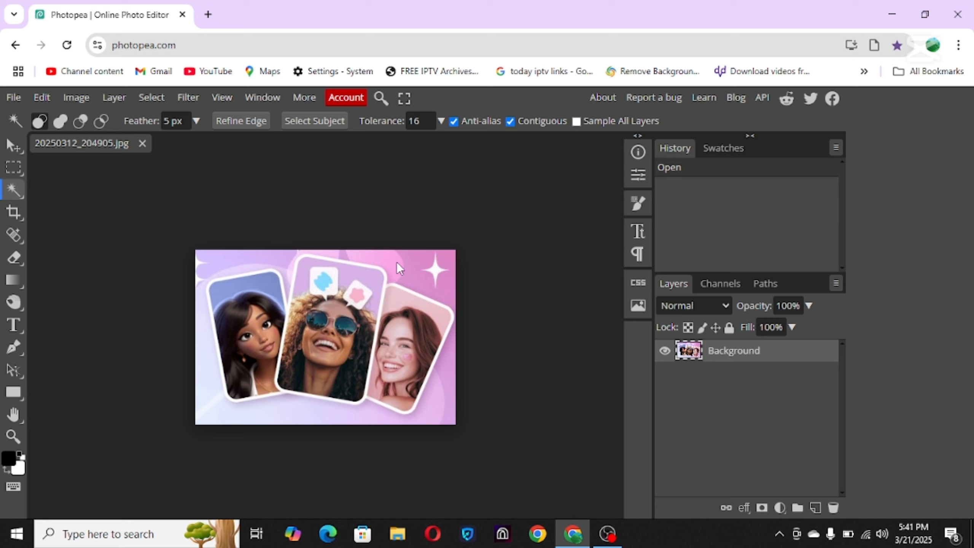
click(423, 266)
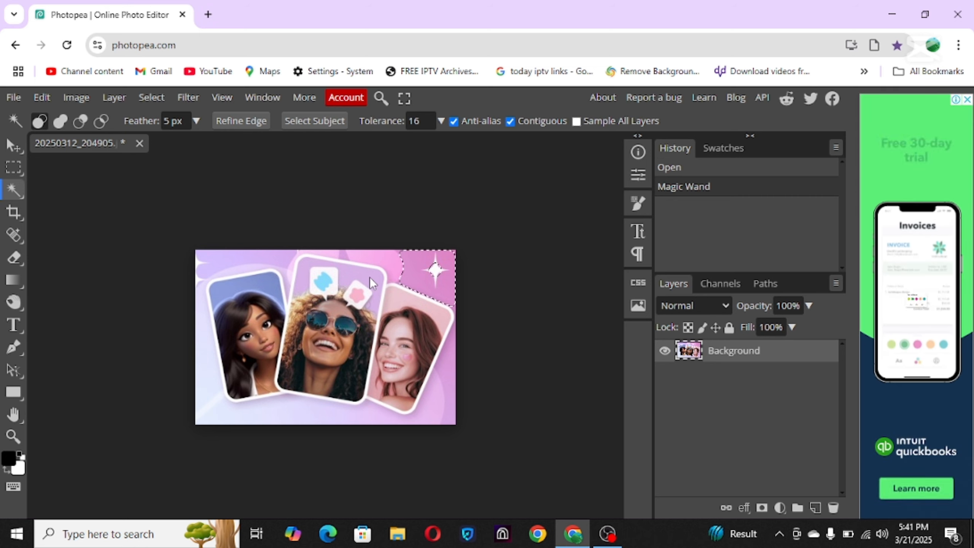
key(shift)
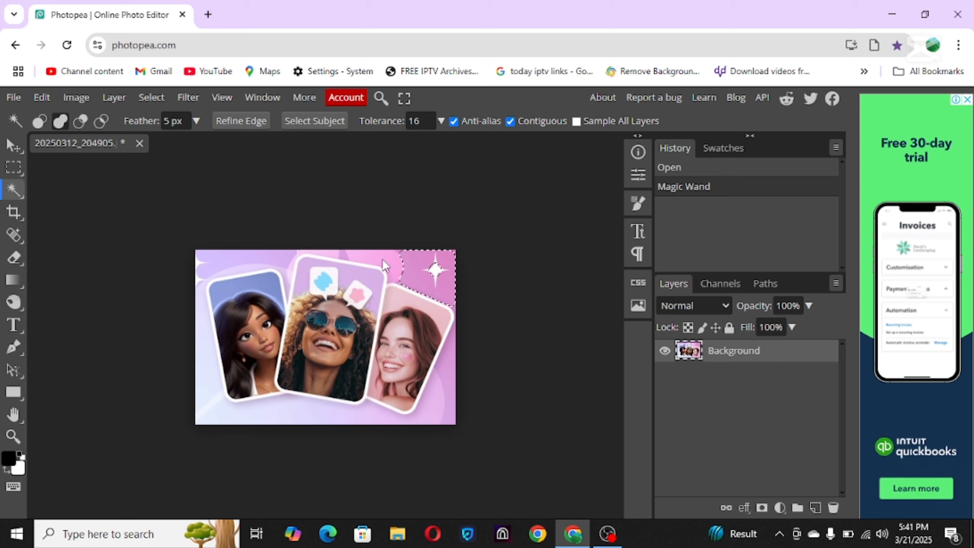
click(384, 256)
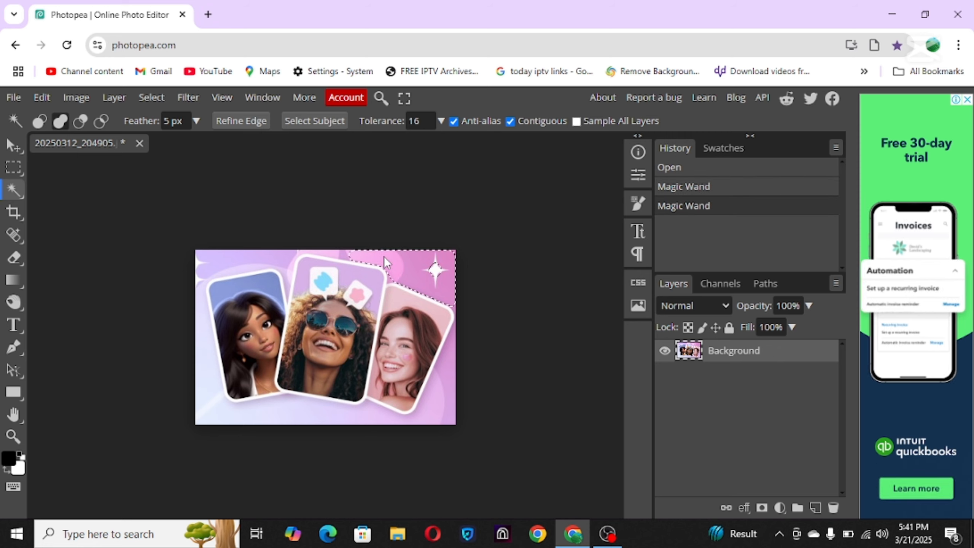
click(438, 280)
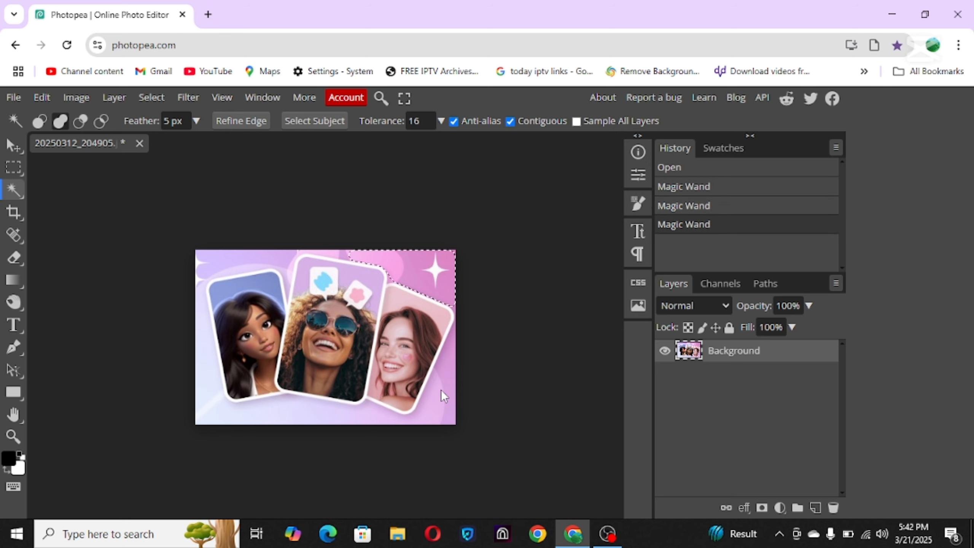
Step: Add the remaining background around the three photo cards to the Magic Wand selection, covering the right, lower, left and upper areas
click(441, 394)
click(445, 364)
click(453, 339)
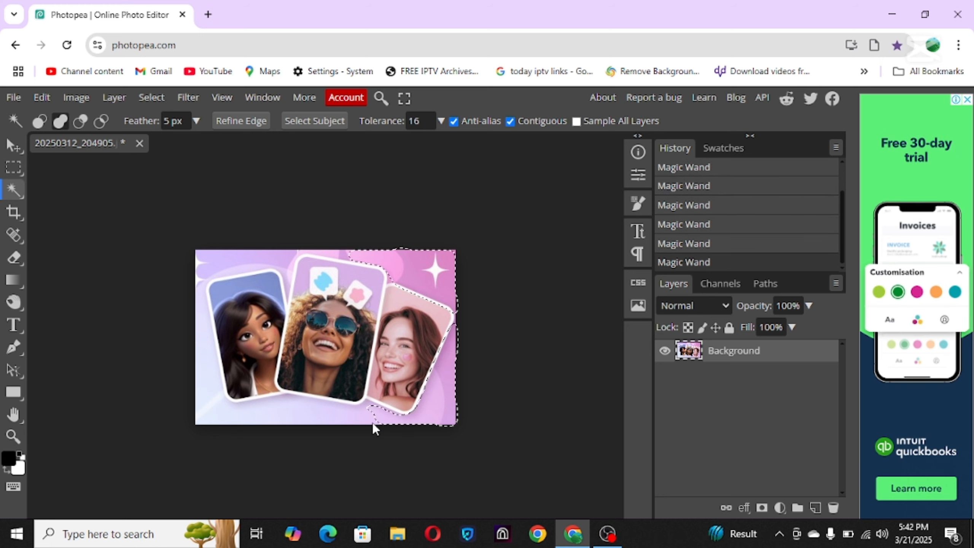
click(356, 421)
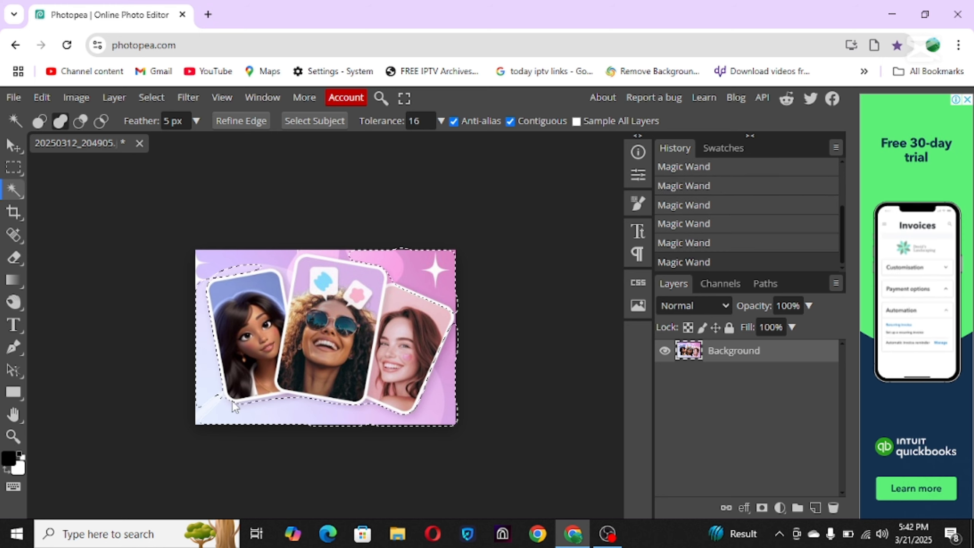
click(211, 403)
click(203, 269)
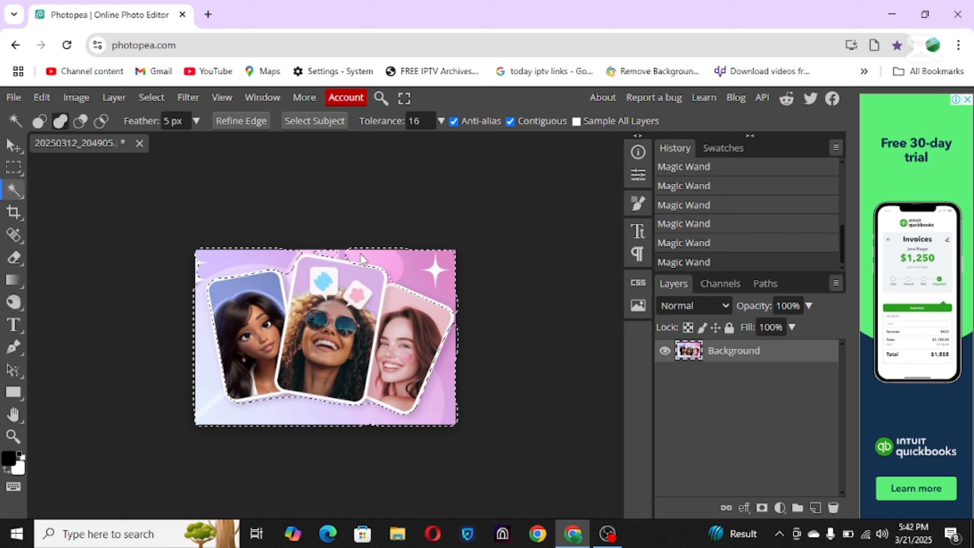
click(351, 260)
shift+click(342, 254)
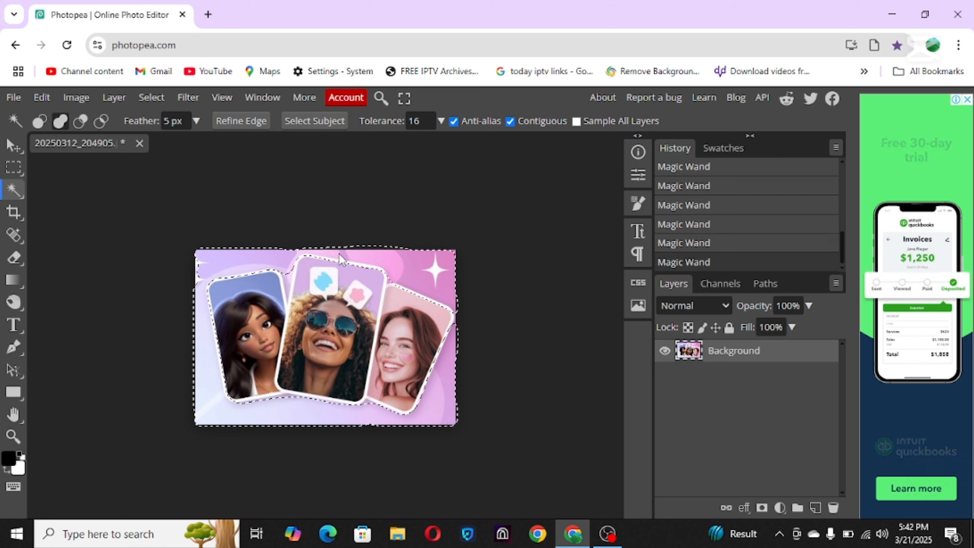
shift+click(200, 265)
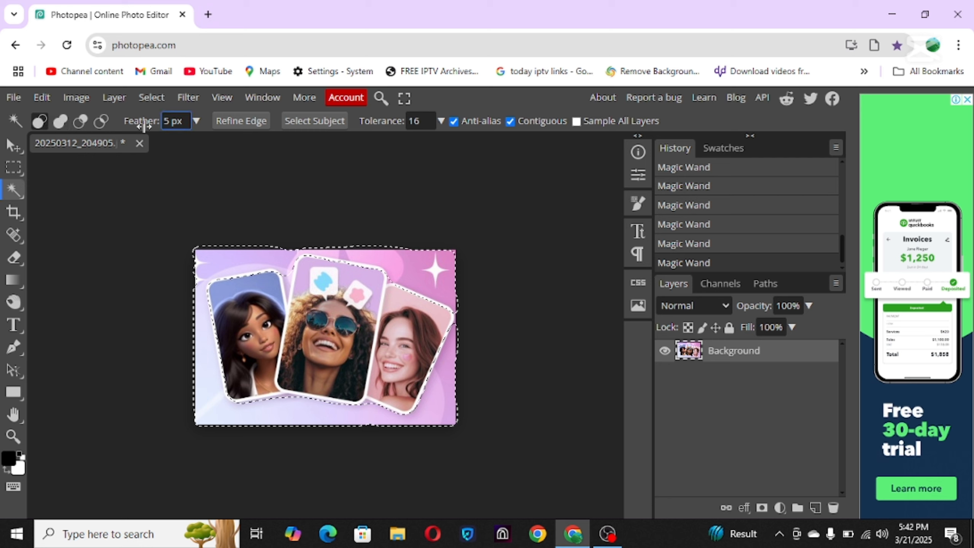
Step: Set the Magic Wand feather to 3 px
double_click(167, 121)
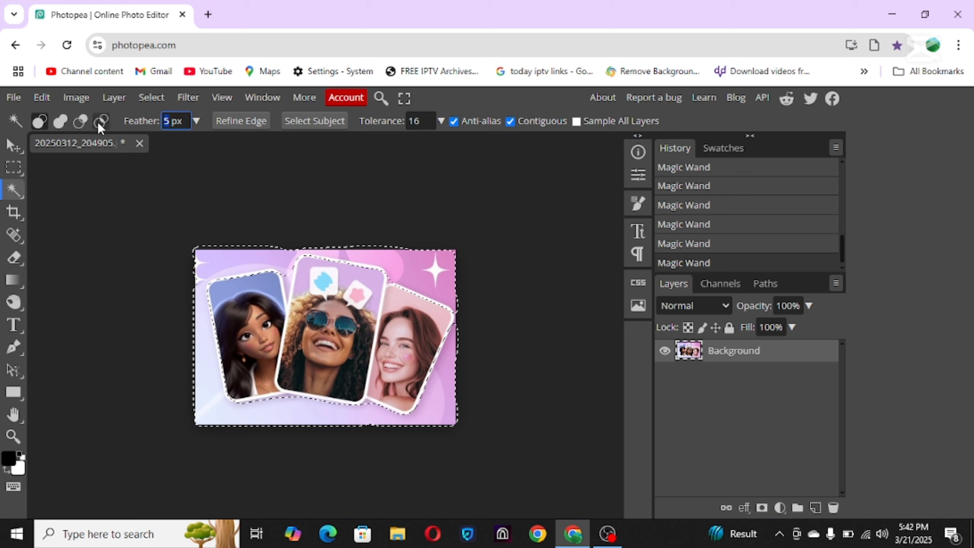
text(3)
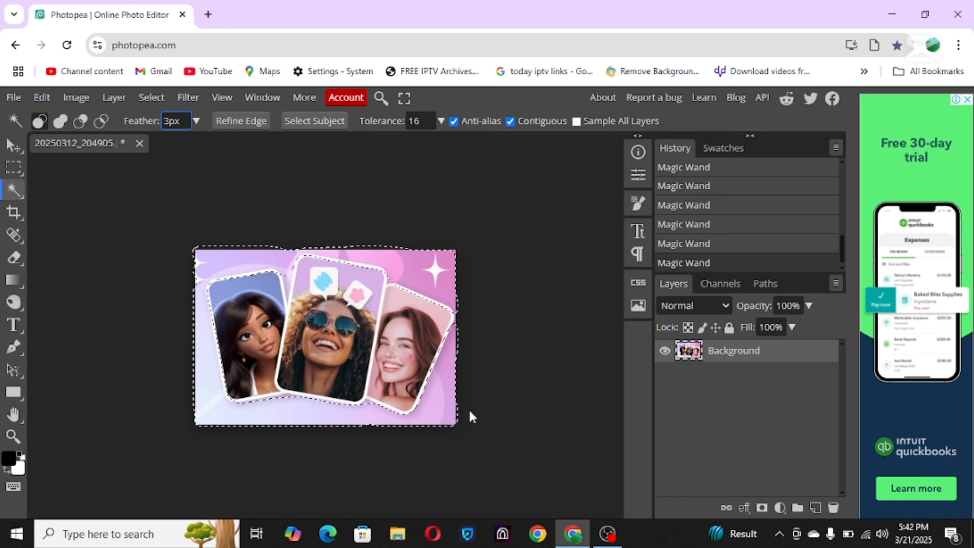
click(770, 351)
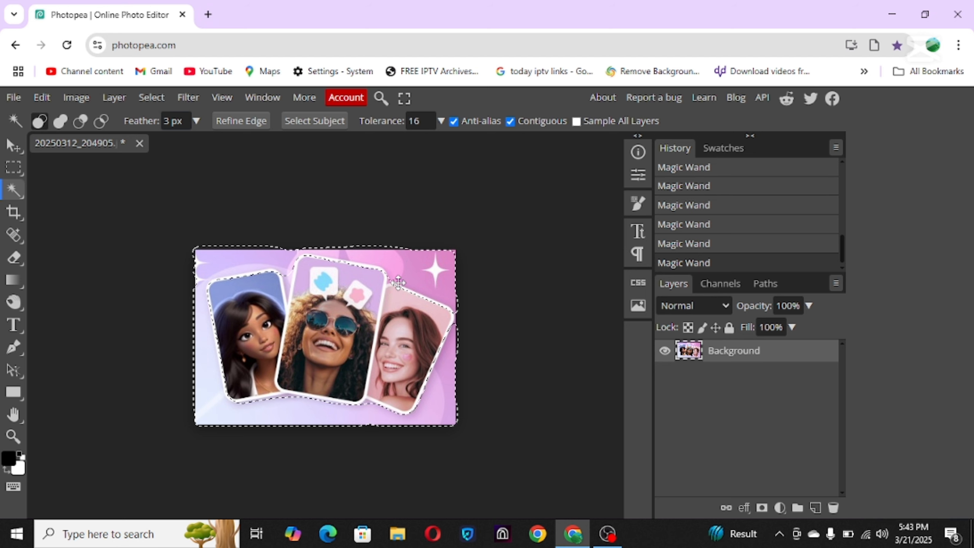
Step: Delete the selected background from the Background layer, clearing it twice, and deselect
key(Delete)
key(Delete)
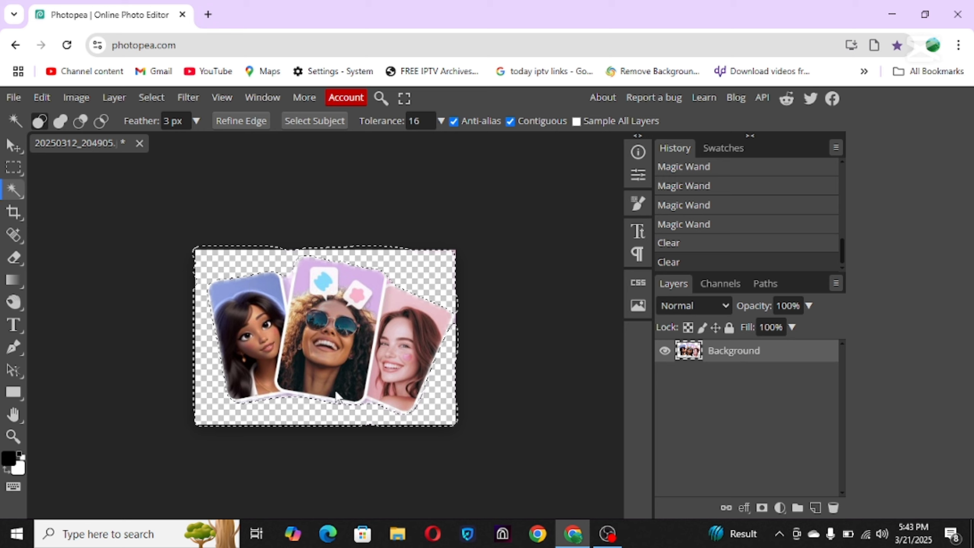
key(ctrl+d)
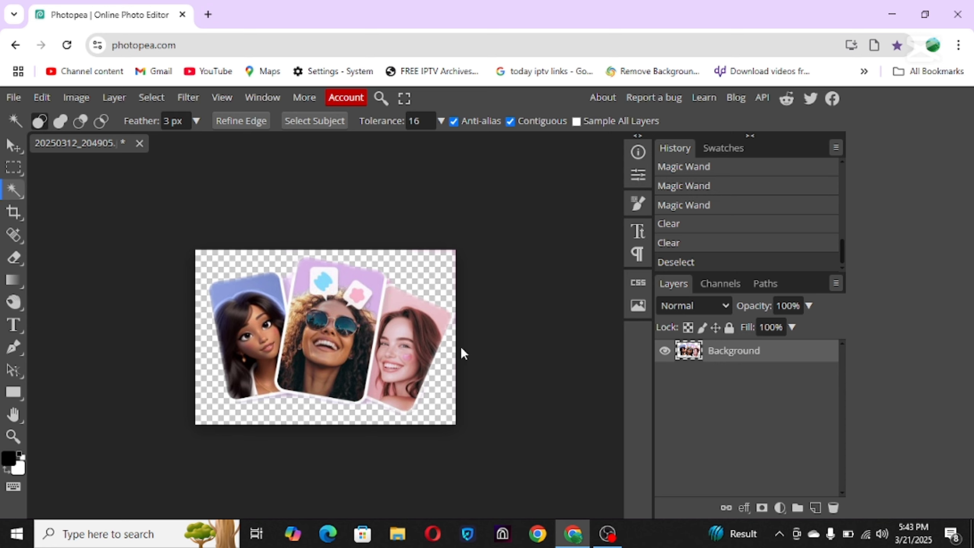
Step: Extend the canvas slightly beyond the image's left edge with the Crop tool
click(5, 213)
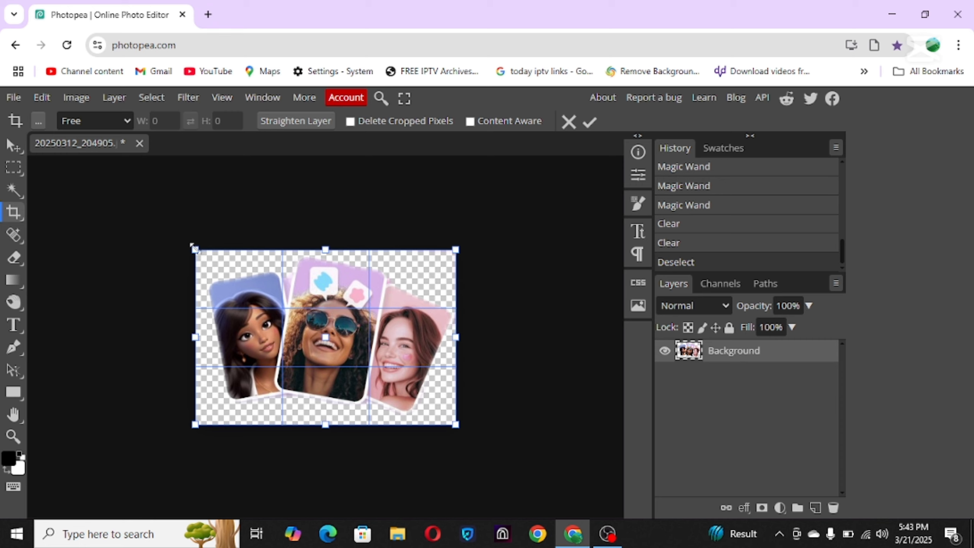
mouse_move(193, 246)
mouse_down()
mouse_move(220, 255)
mouse_move(190, 249)
mouse_up()
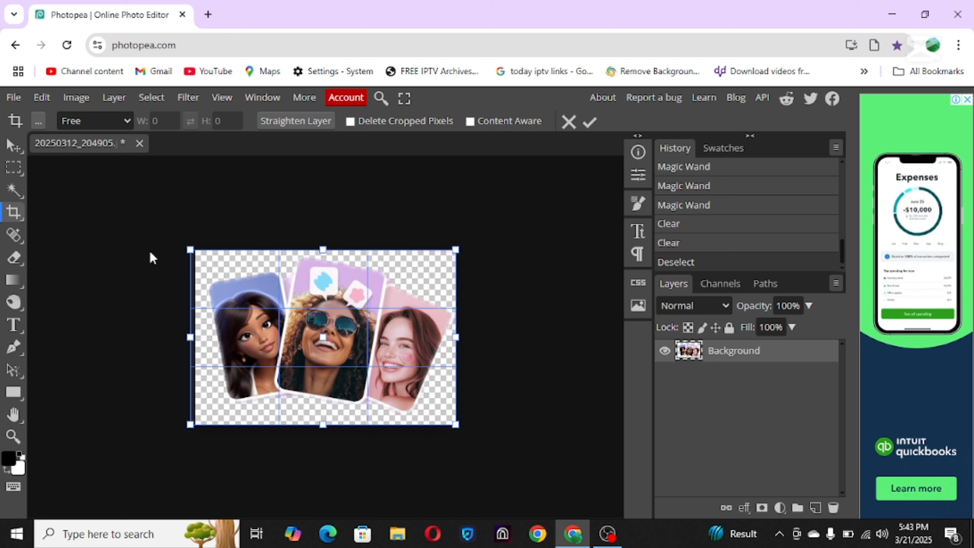
key(Return)
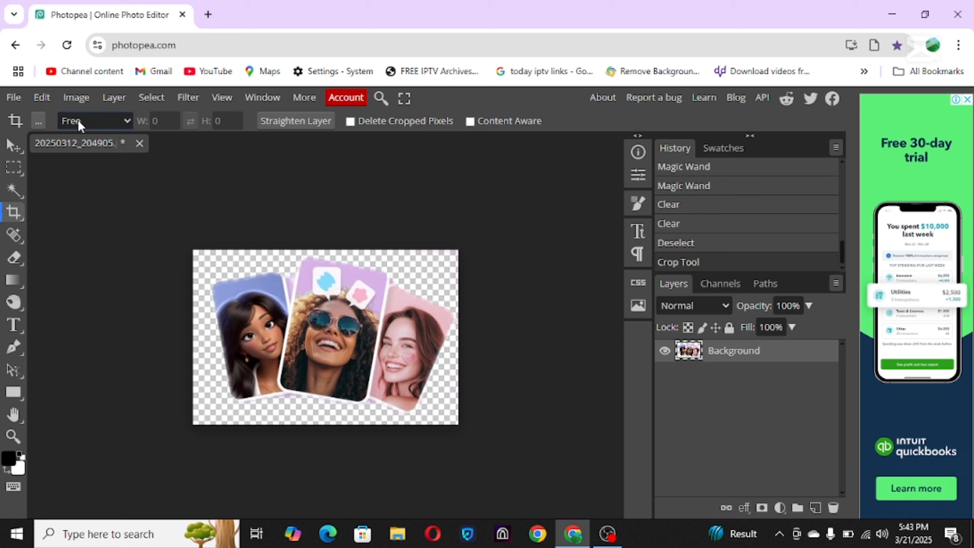
Step: Apply a Free Transform to the Background layer at 100% scale and 0° rotation, with transform controls enabled
click(13, 150)
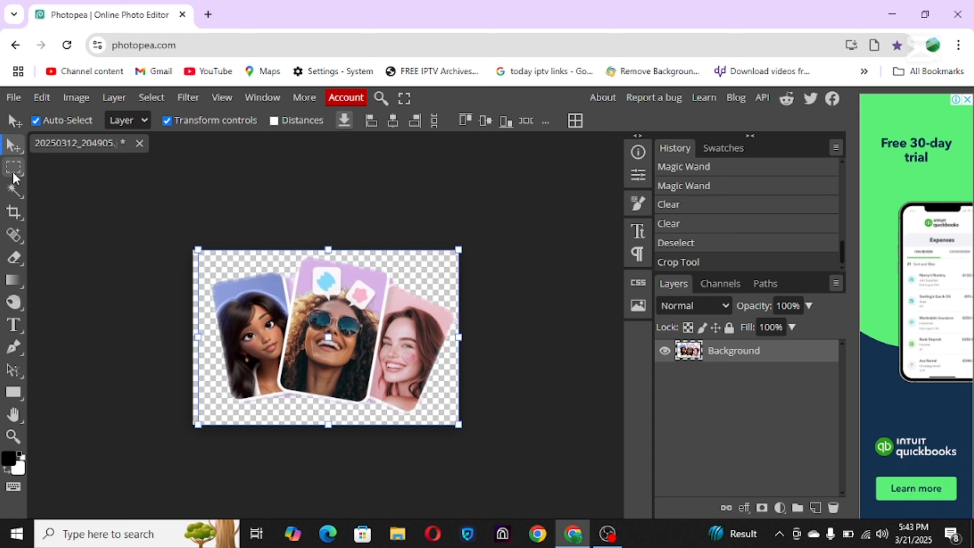
click(167, 121)
click(166, 120)
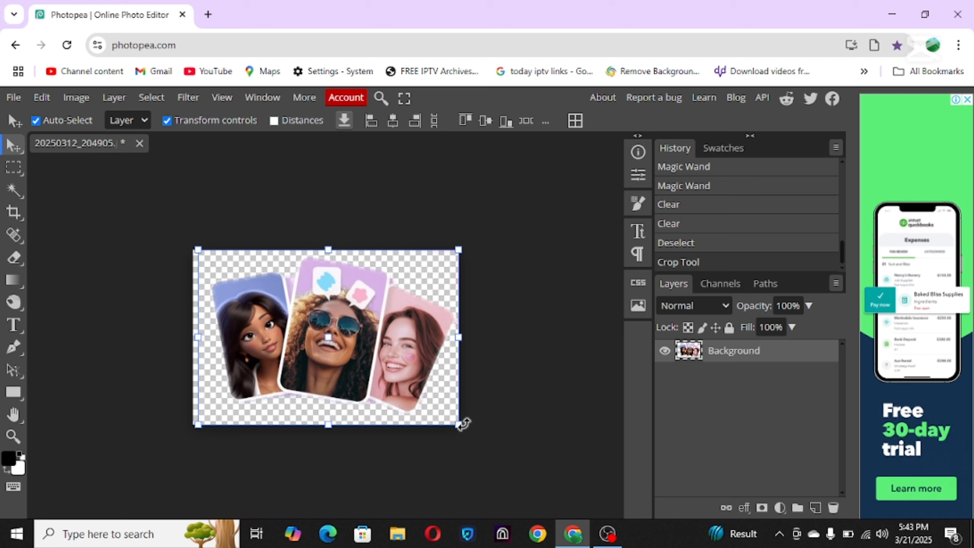
mouse_move(458, 425)
mouse_down()
mouse_move(481, 446)
mouse_move(409, 425)
mouse_move(448, 437)
mouse_up()
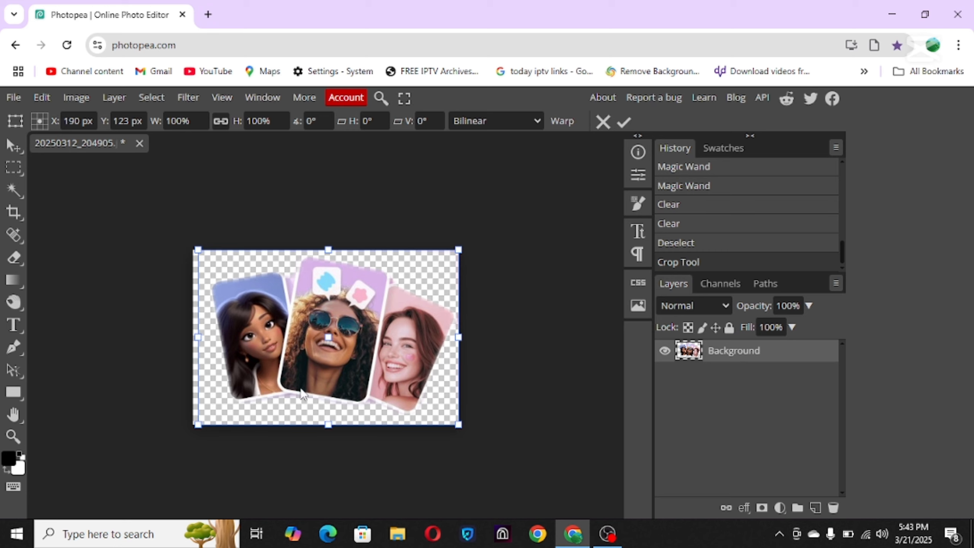
key(Return)
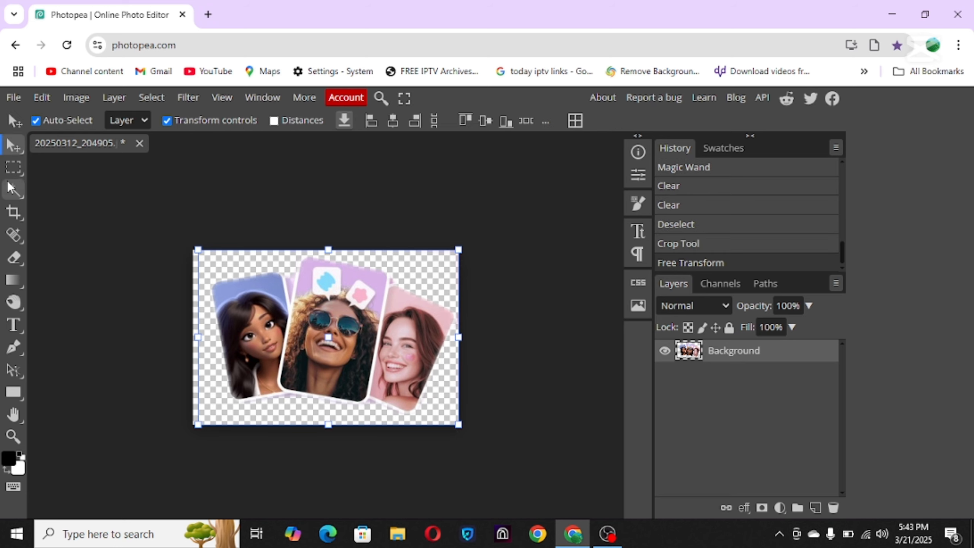
Step: Select a rectangle around the three photo cards and paste a copy of them as a new layer
click(12, 168)
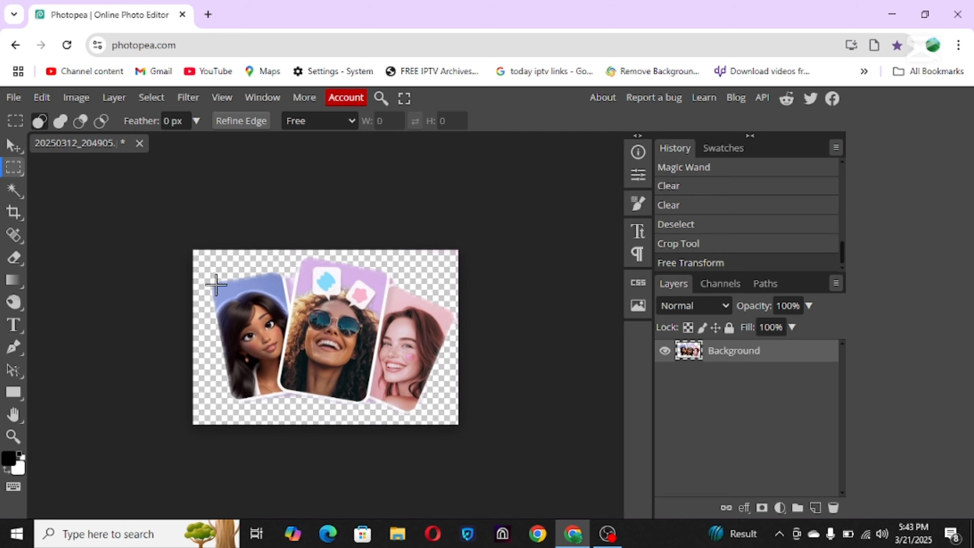
drag(210, 262, 449, 412)
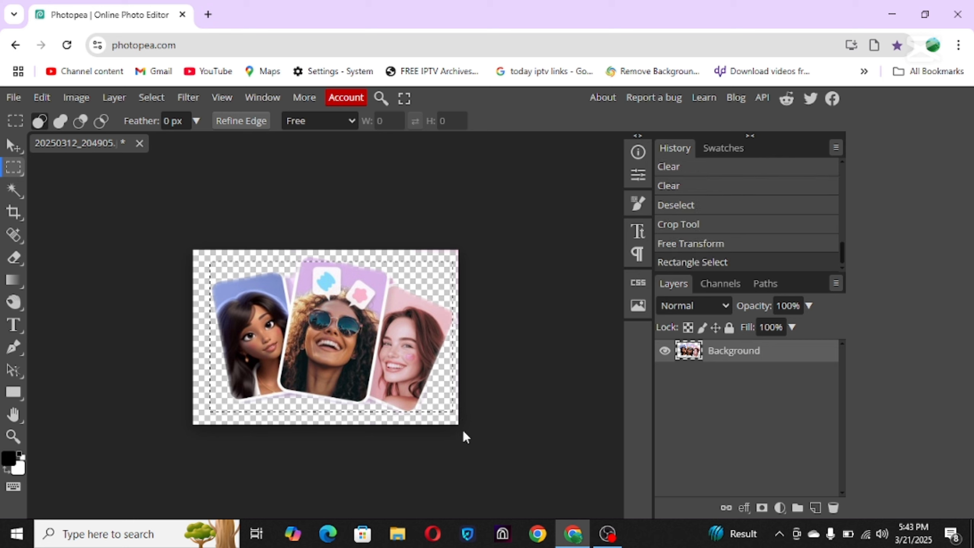
key(ctrl+v)
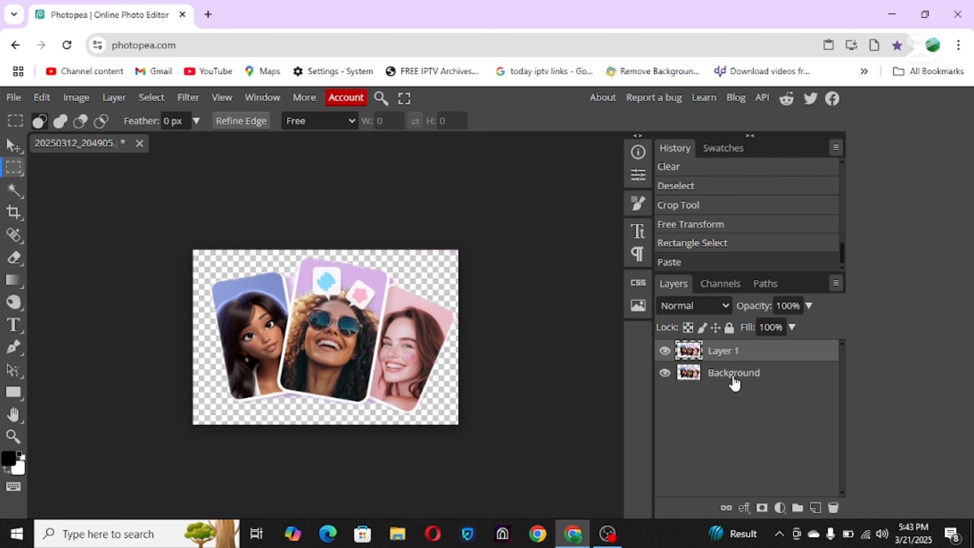
Step: Hide the Background layer to check the pasted copy of the cards, and show it again
click(747, 374)
click(664, 373)
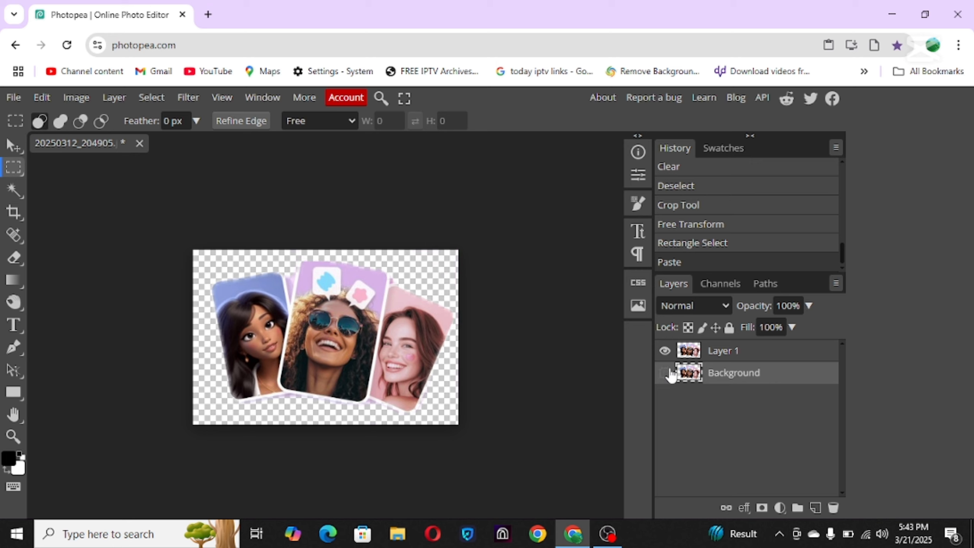
click(664, 374)
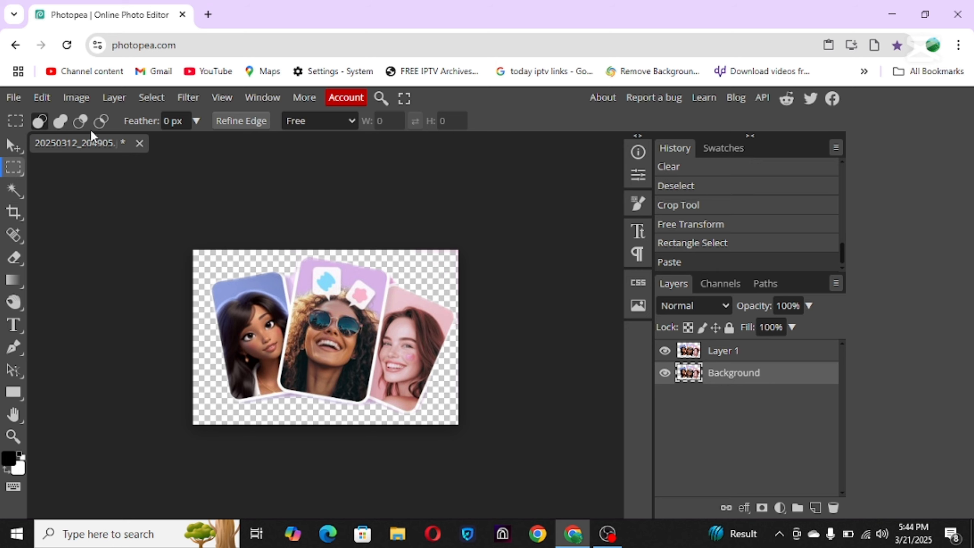
click(171, 121)
click(17, 353)
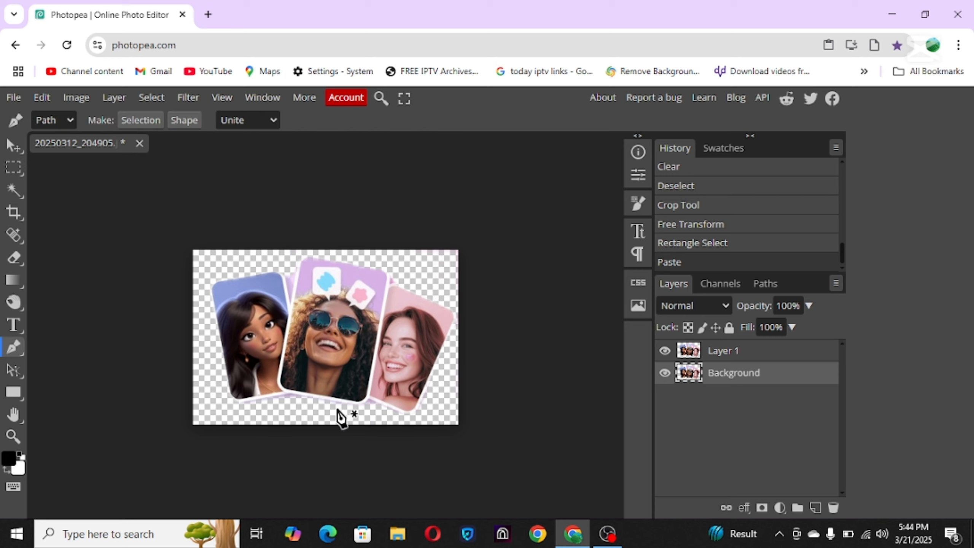
click(13, 437)
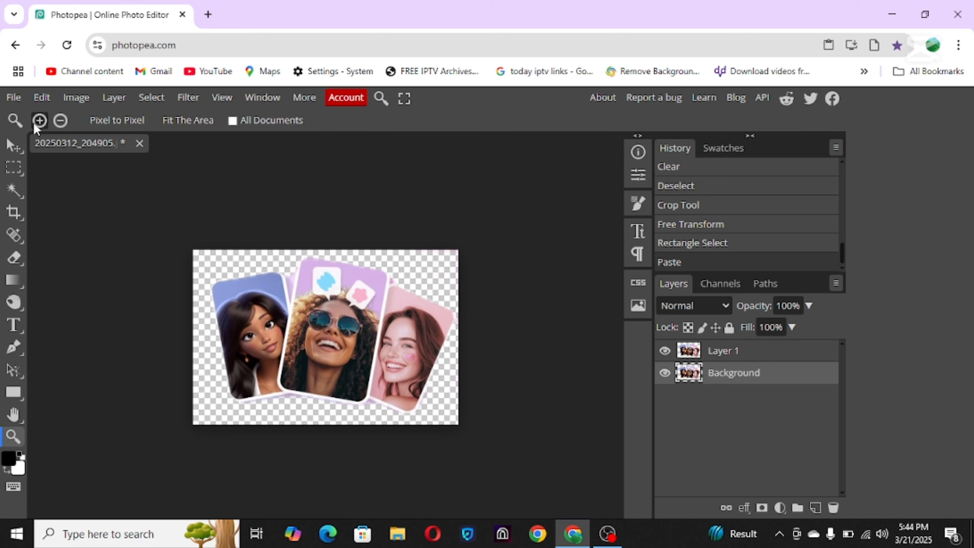
Step: Start a Pen path on the Background layer along the left card's bottom edge and around its lower-left corner
click(323, 376)
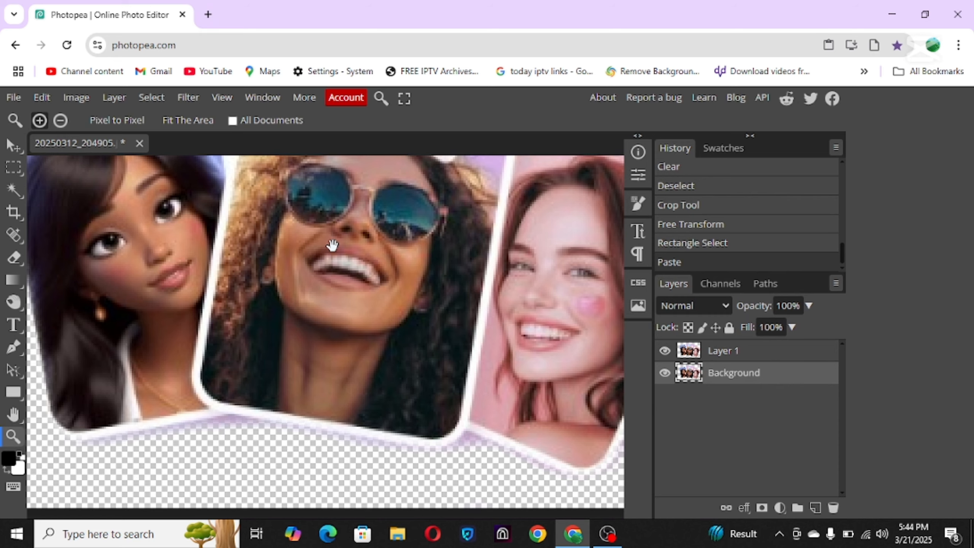
drag(332, 245, 349, 278)
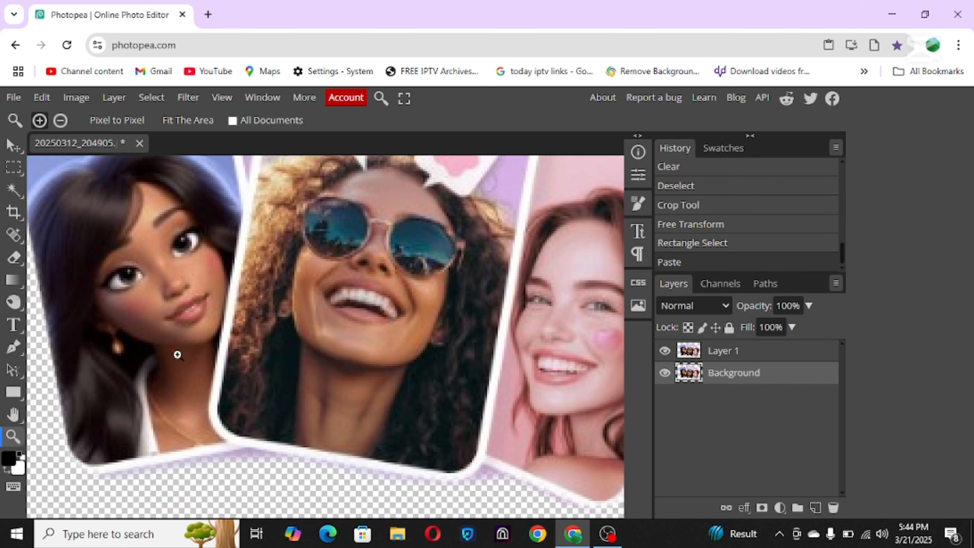
right_click(16, 346)
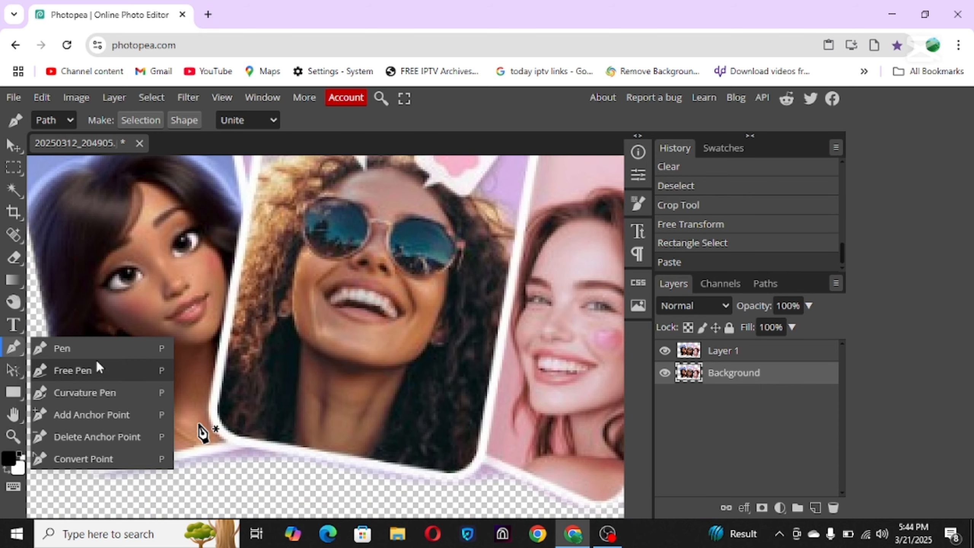
click(58, 348)
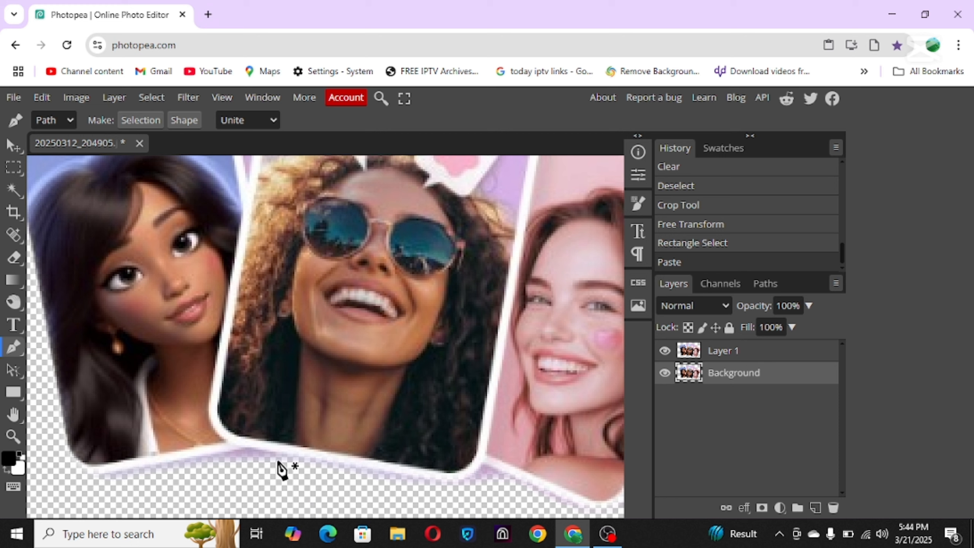
click(253, 451)
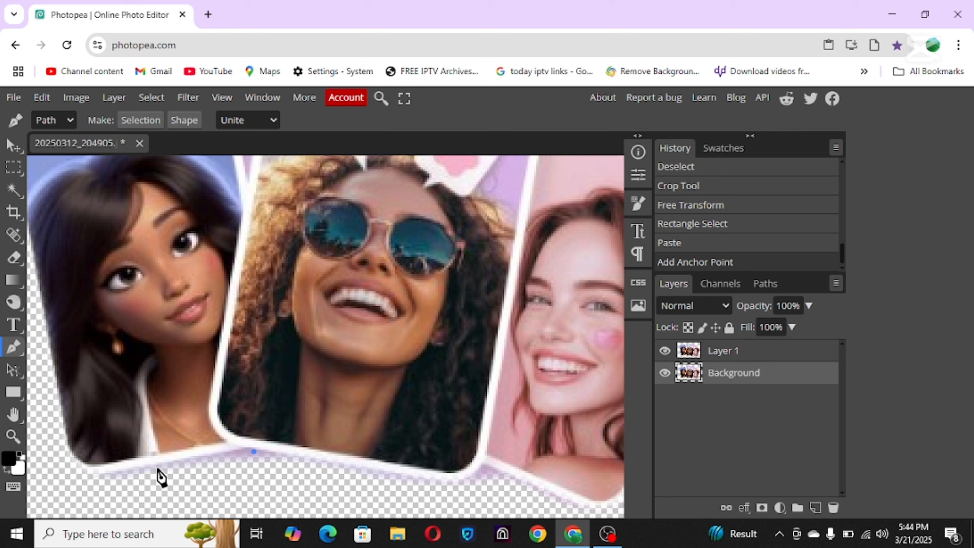
click(106, 475)
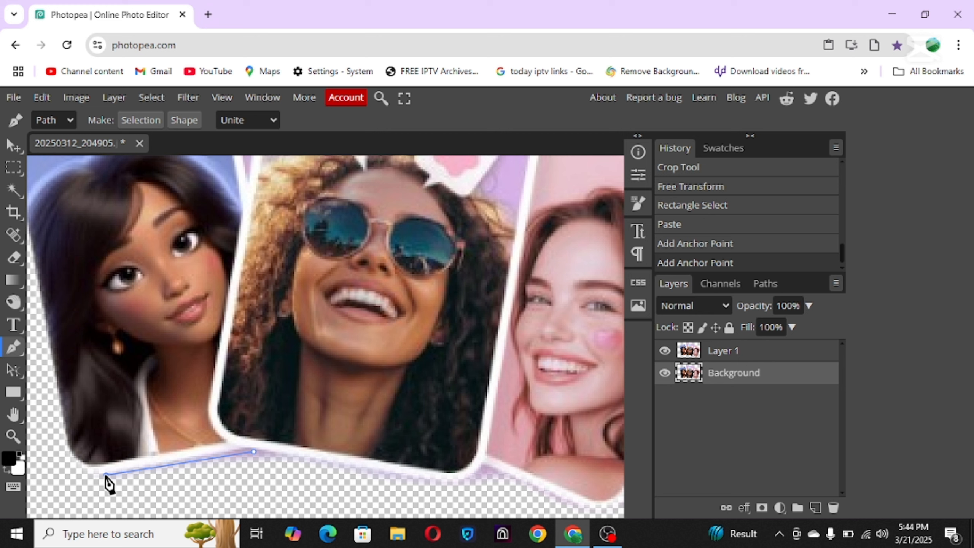
click(91, 473)
click(76, 467)
click(69, 455)
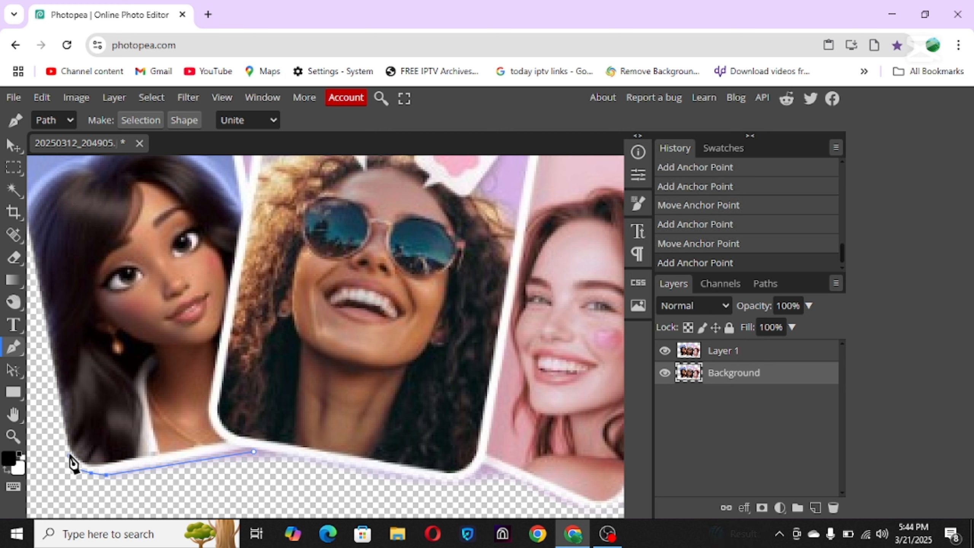
click(70, 446)
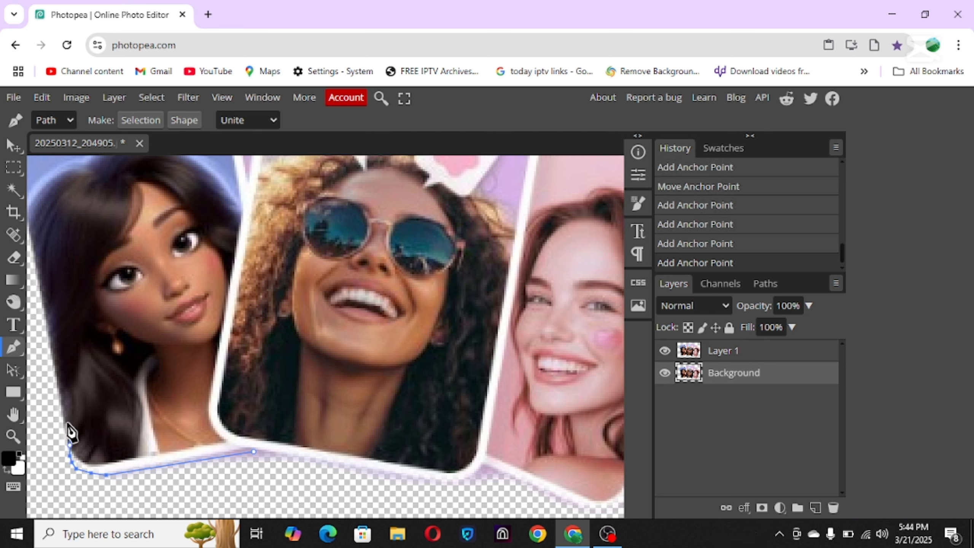
Step: Continue the path from the lower-left corner up the lower part of the left card's outer edge
click(62, 393)
click(60, 366)
click(53, 327)
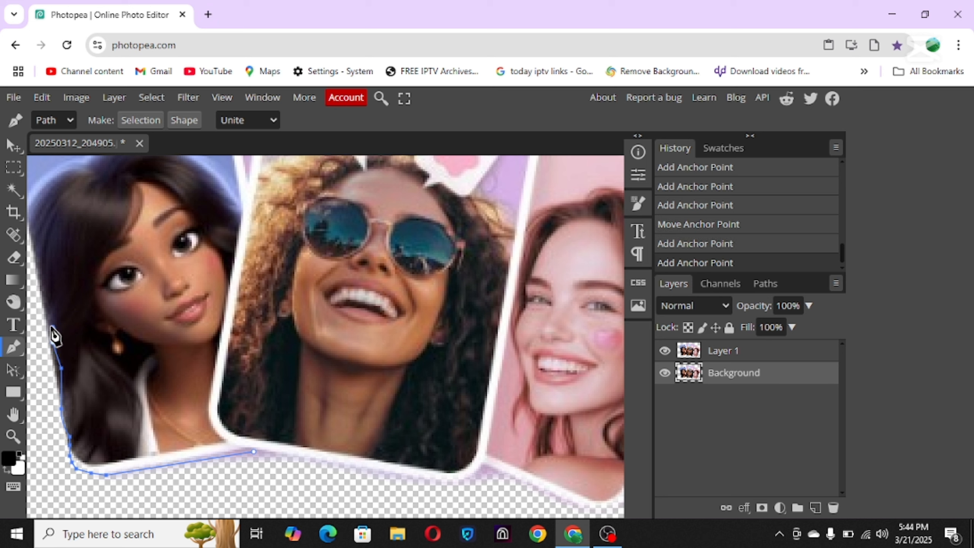
click(57, 277)
click(41, 185)
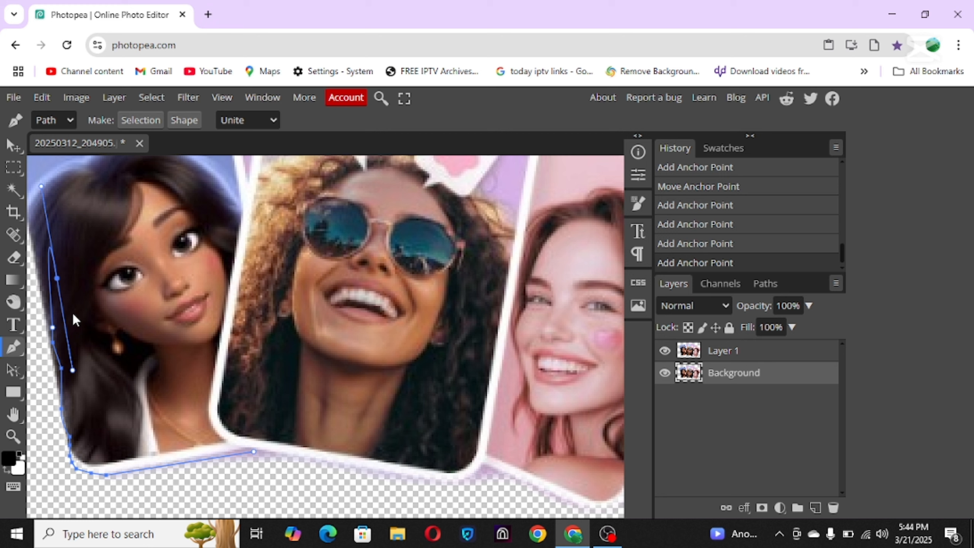
key(ctrl+z)
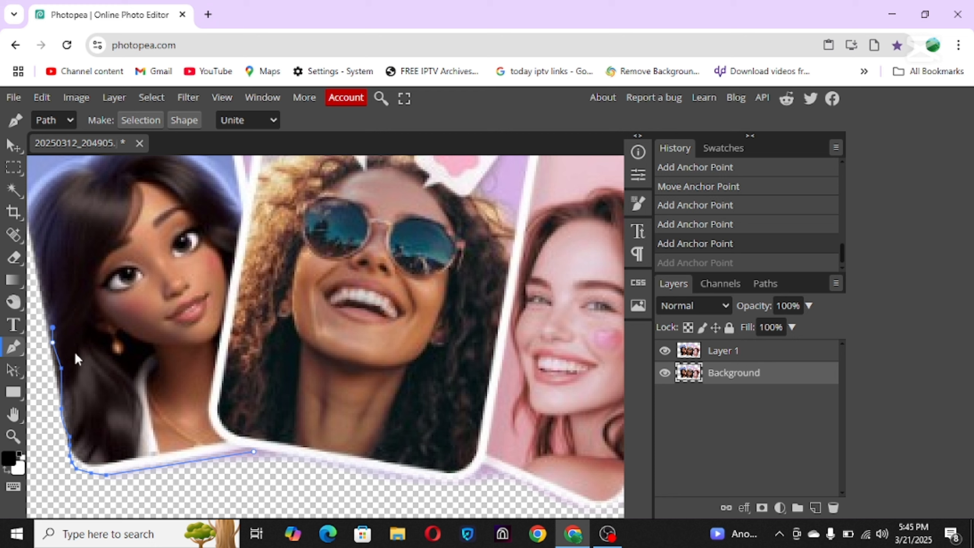
key(ctrl+z)
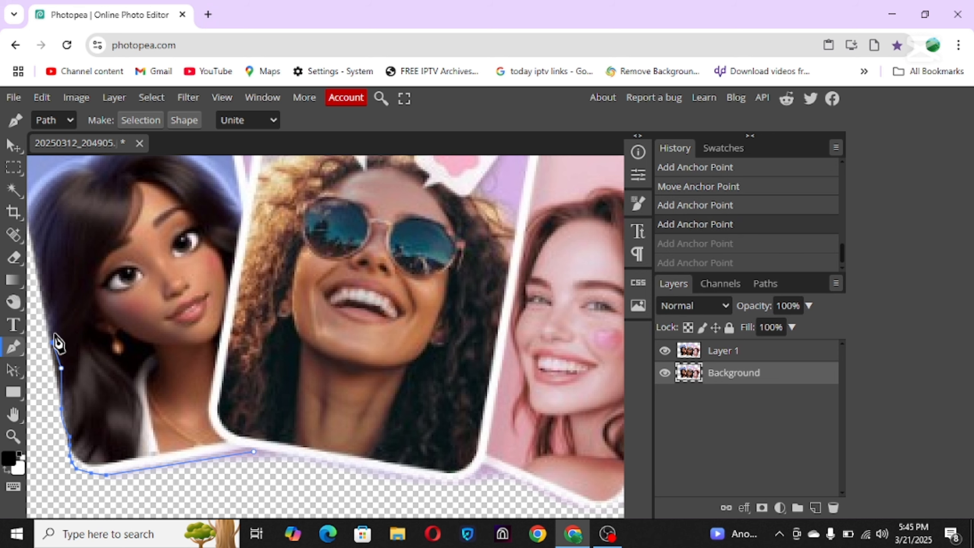
Step: Extend the path with anchor points up the left card's outer edge, beside the dark hair, removing the misplaced last anchor
click(48, 317)
click(46, 286)
scroll(38, 253, left, 1)
click(42, 242)
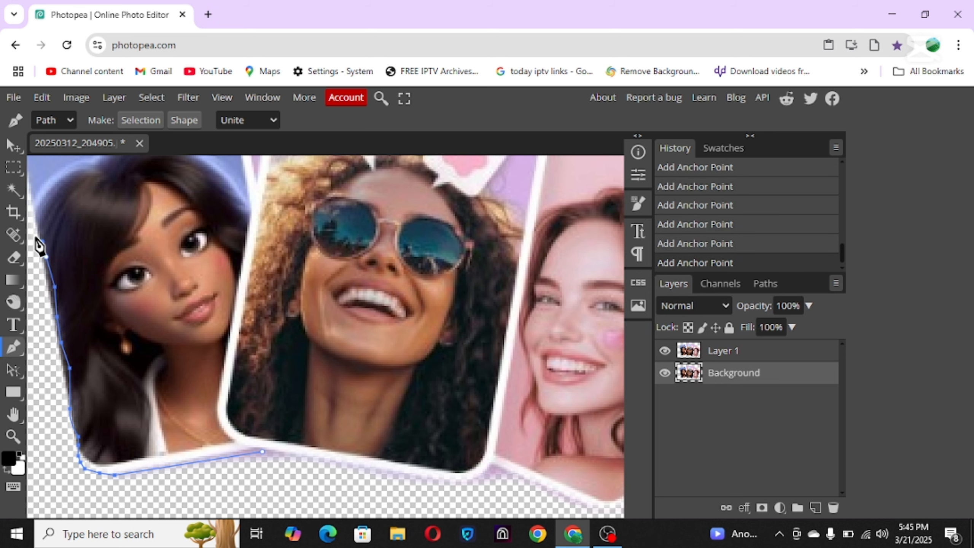
drag(151, 222, 159, 310)
key(ctrl+z)
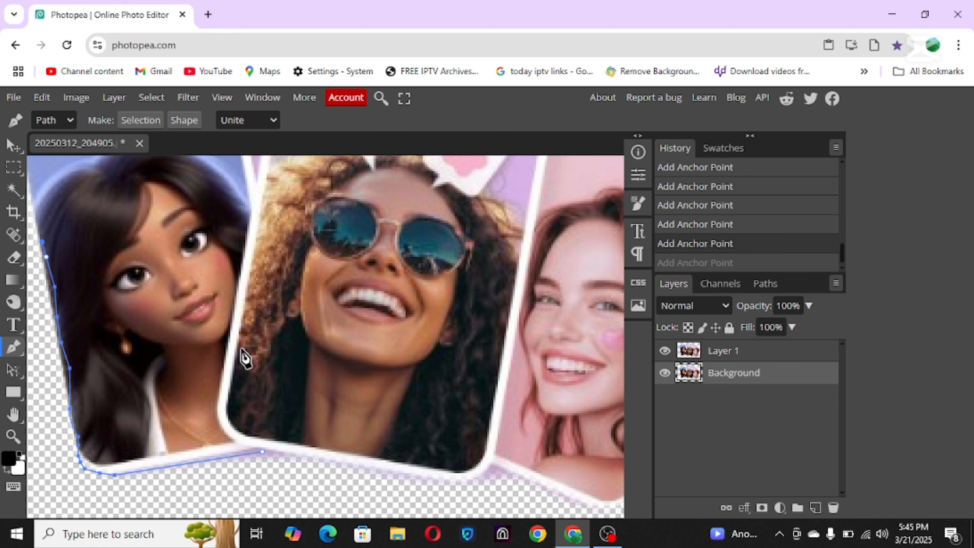
Step: Run the path loosely around the left card's upper corner and over its top to the centre card
scroll(296, 276, up, 5)
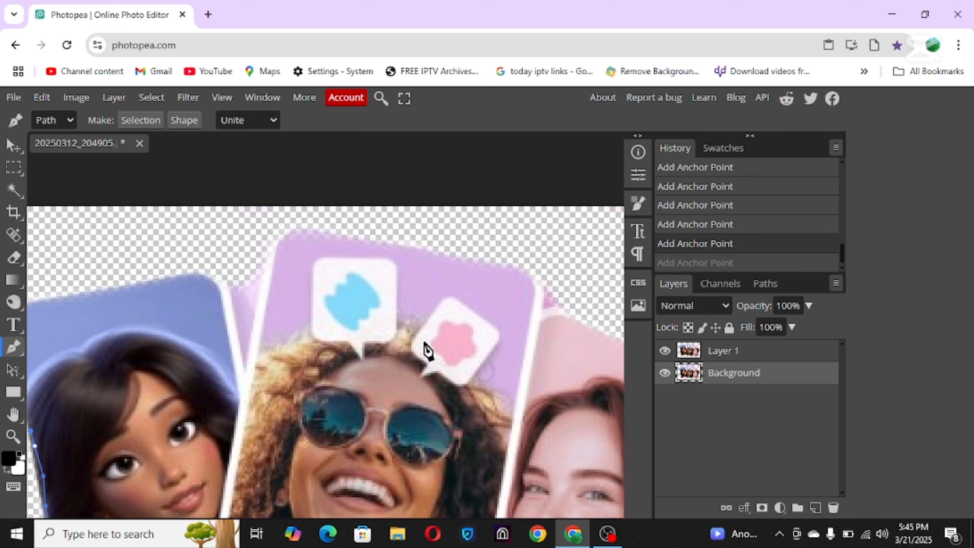
drag(468, 394, 414, 122)
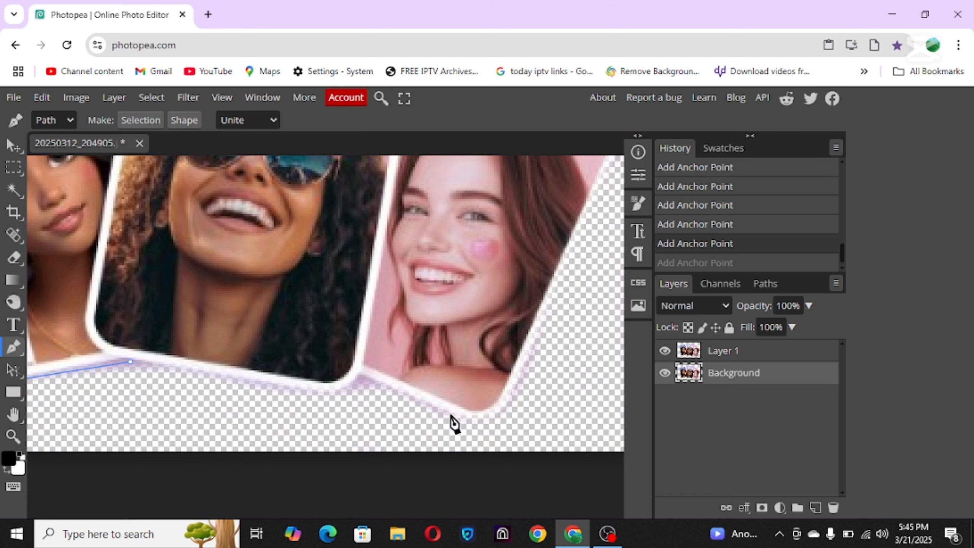
drag(181, 284, 463, 355)
click(242, 252)
drag(317, 212, 327, 210)
drag(441, 206, 445, 210)
click(561, 214)
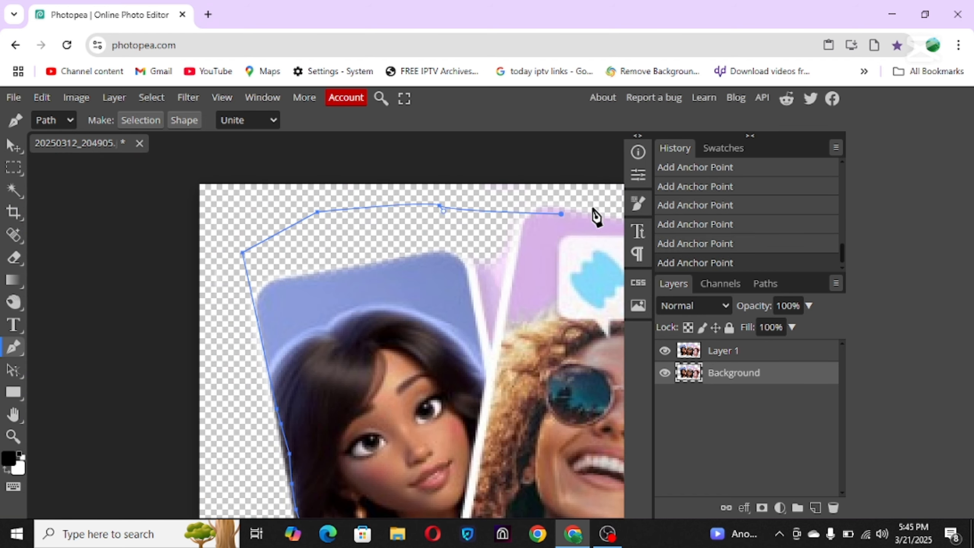
click(598, 207)
Step: Carry the path over the centre card's top and in a wide curve around the right card's upper-right corner
drag(512, 257, 8, 250)
drag(331, 227, 347, 231)
drag(428, 256, 437, 275)
drag(465, 308, 469, 320)
click(471, 351)
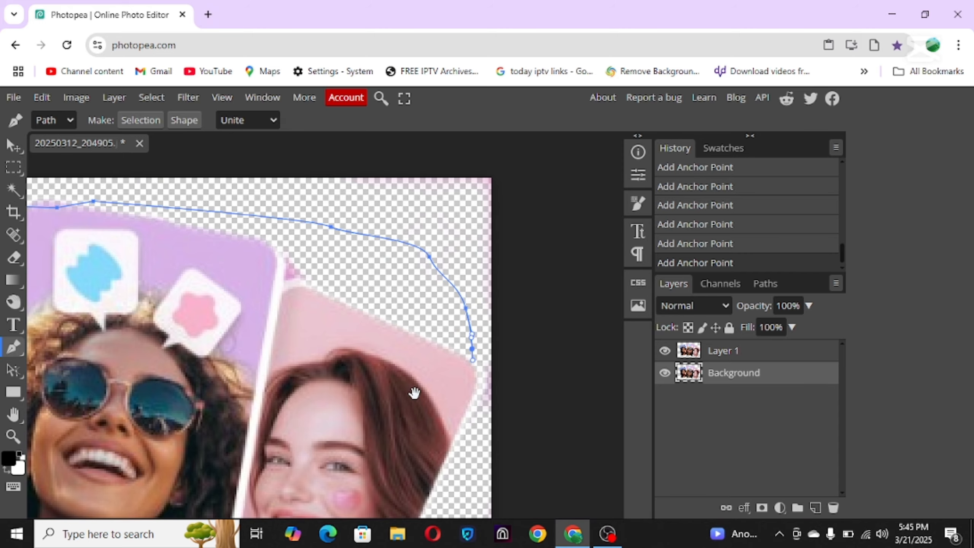
Step: Bring the path down the right card's outer side and back loosely beneath the right and centre cards
drag(403, 436, 459, 250)
drag(498, 304, 490, 326)
drag(483, 375, 442, 478)
drag(406, 476, 406, 454)
drag(365, 486, 310, 515)
click(217, 507)
click(193, 486)
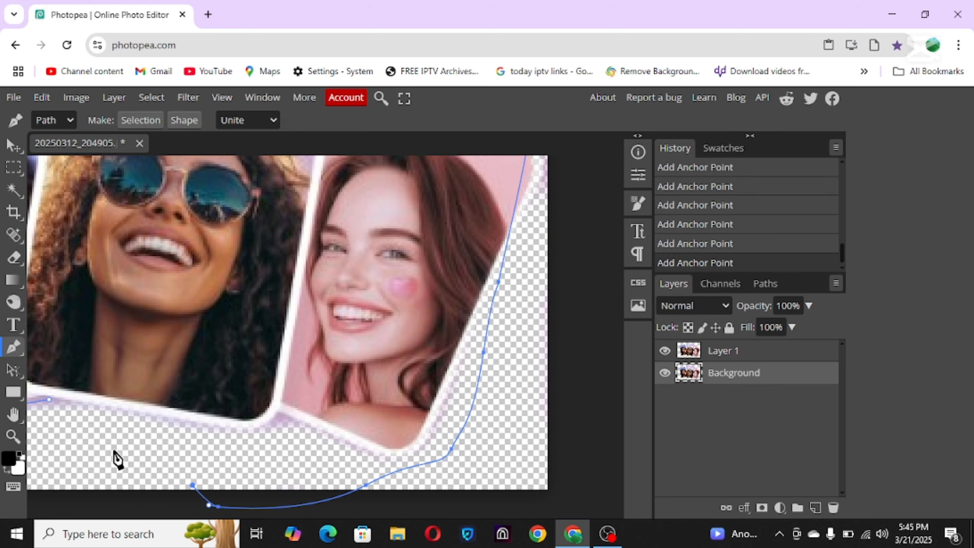
Step: Close the path at its first anchor below the left card and convert it to a selection
click(111, 449)
drag(93, 412, 311, 409)
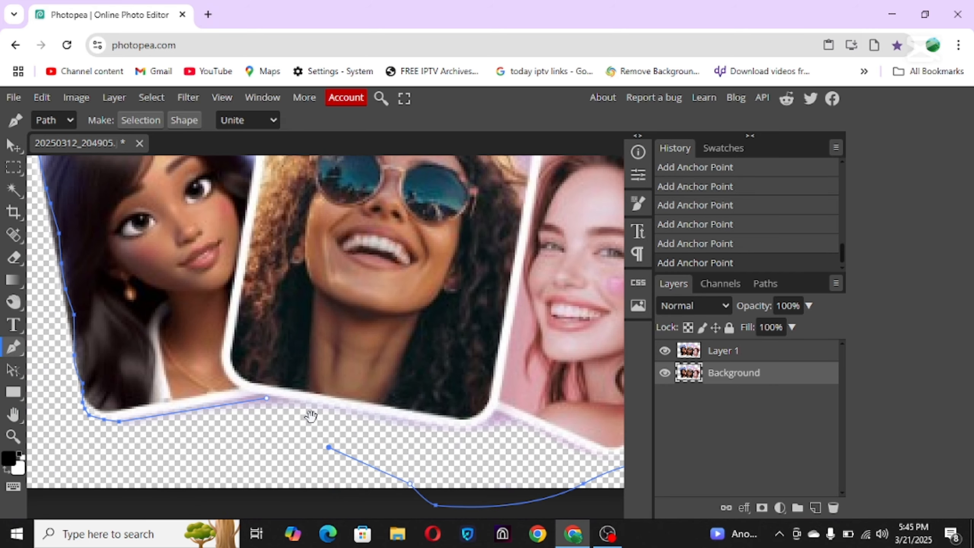
click(267, 399)
key(ctrl+Return)
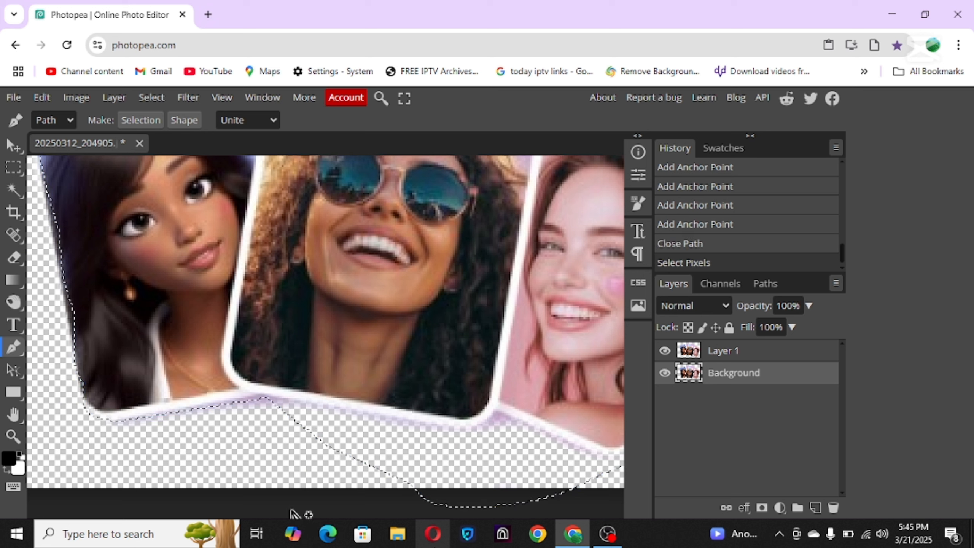
Step: Copy the selected area of the Background layer and paste it as a new layer
key(ctrl+c)
key(ctrl+v)
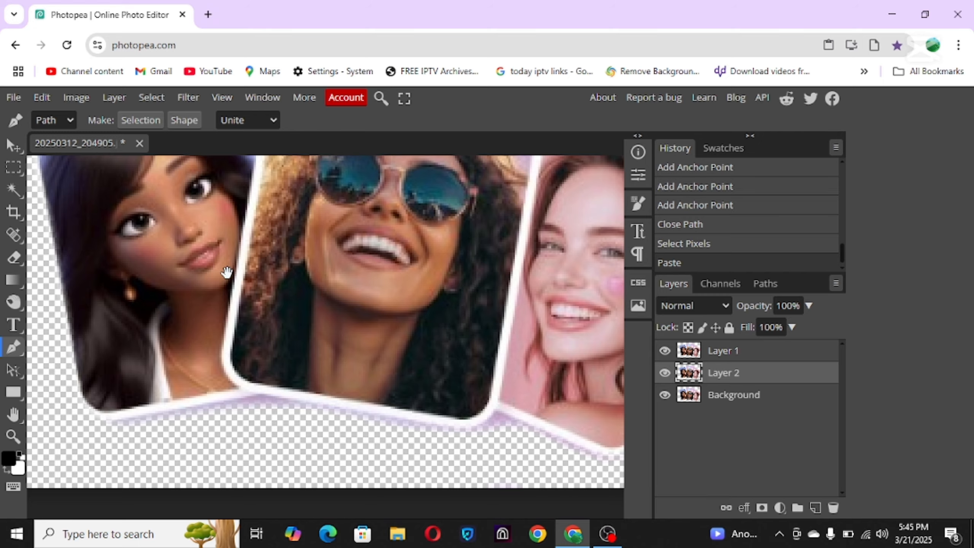
drag(226, 272, 347, 418)
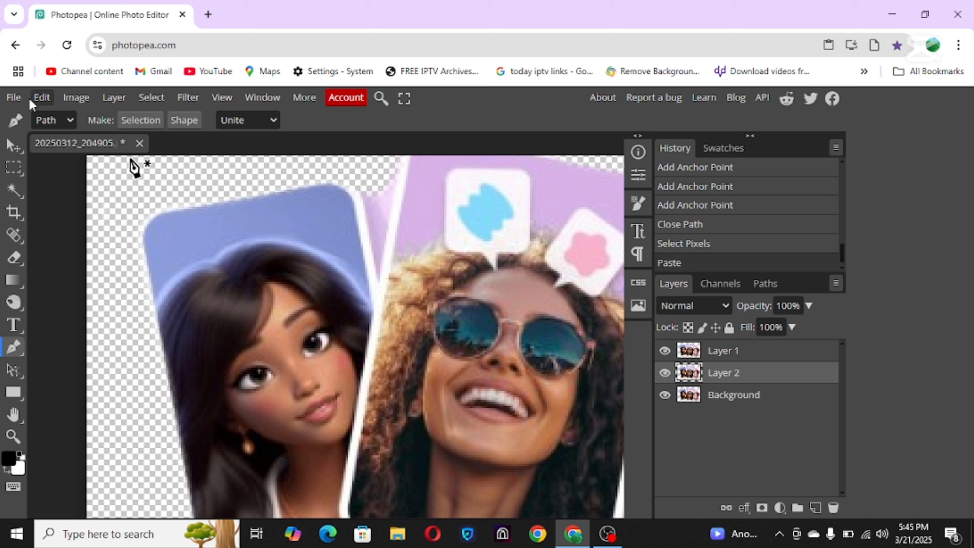
click(14, 98)
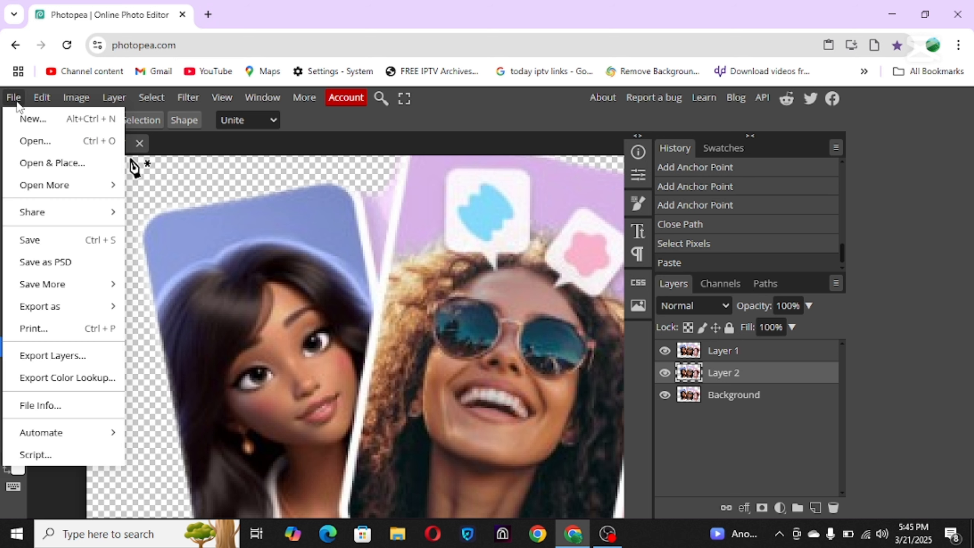
mouse_move(74, 316)
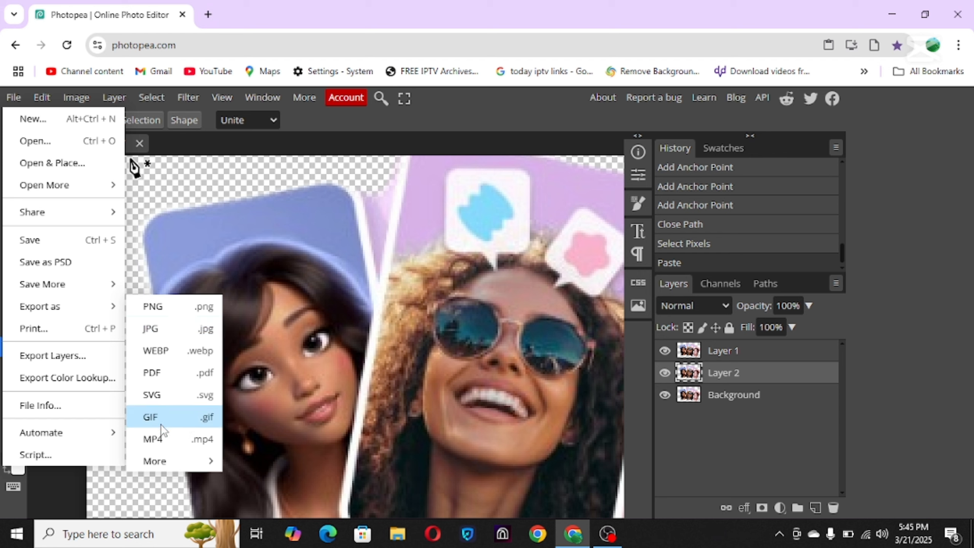
mouse_move(167, 462)
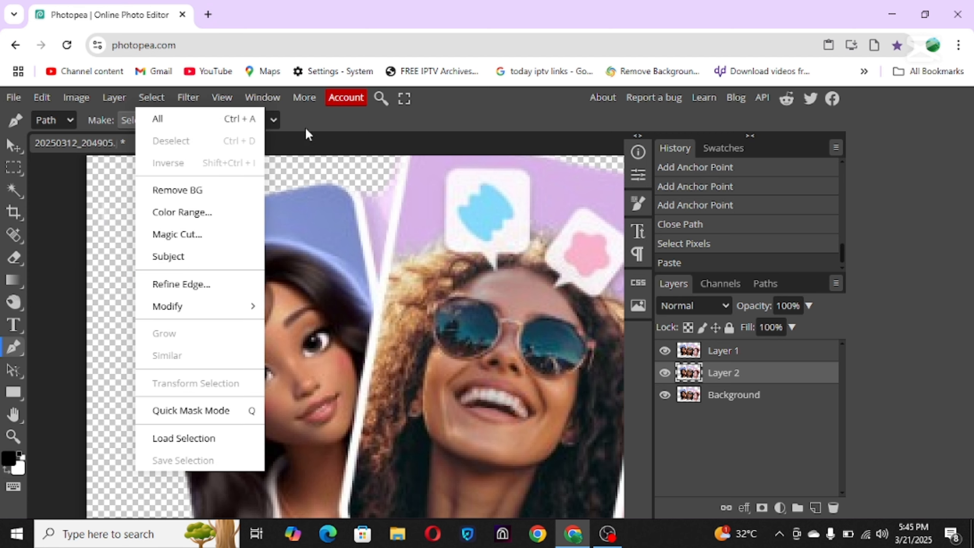
click(315, 129)
Step: Apply a Selective Color adjustment to Layer 2's reds with cyan 8%, magenta 9%, yellow -69% and black -37%
click(42, 97)
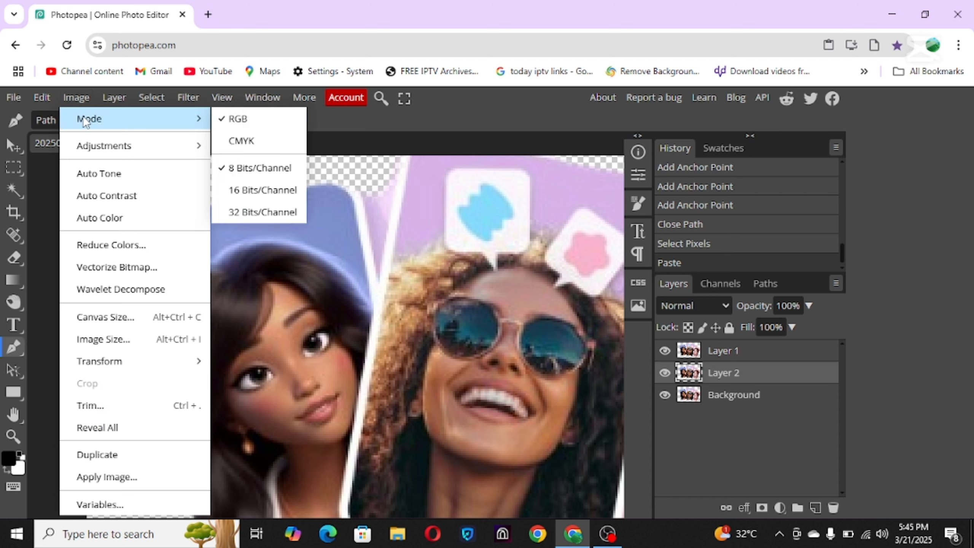
mouse_move(130, 123)
mouse_move(172, 145)
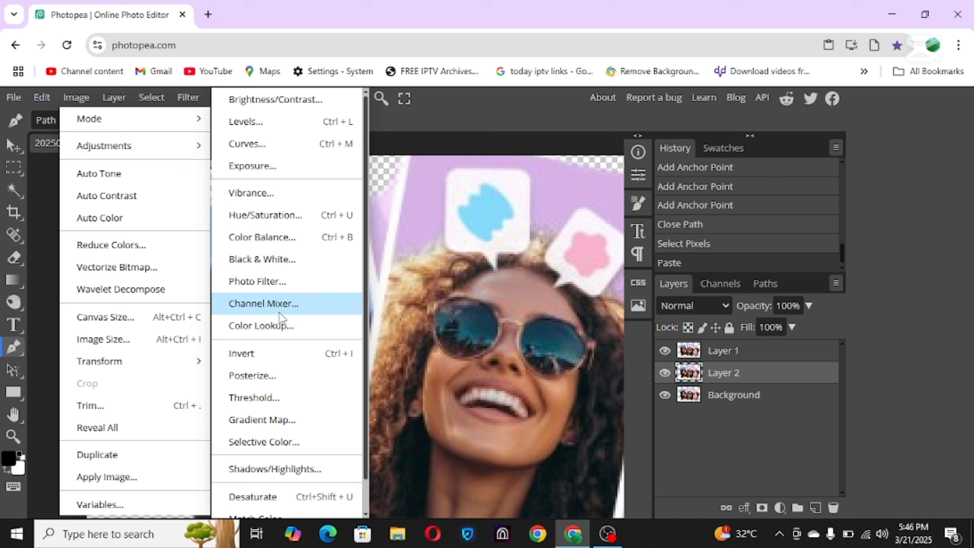
click(274, 440)
drag(297, 201, 703, 205)
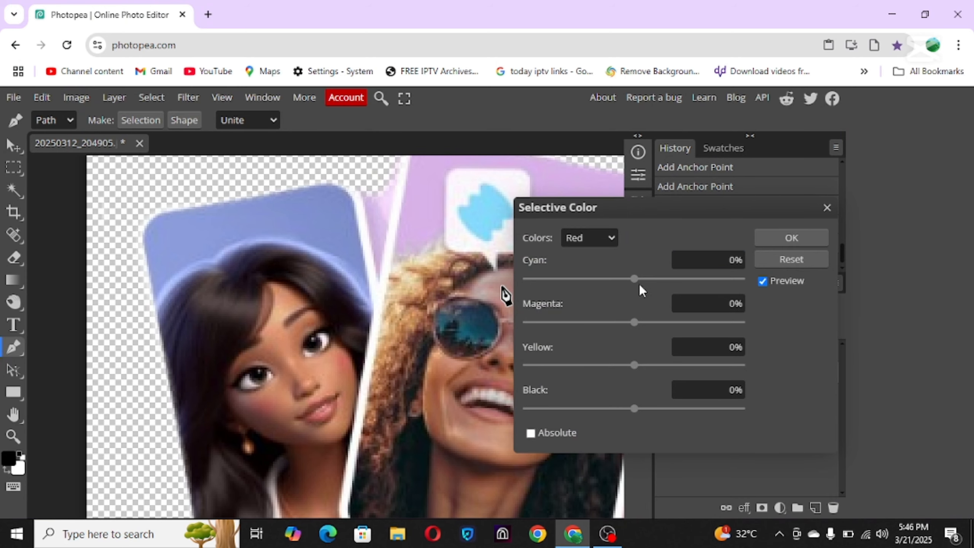
drag(636, 280, 643, 281)
mouse_move(641, 324)
mouse_down()
mouse_move(592, 324)
mouse_move(644, 325)
mouse_up()
drag(634, 369, 561, 373)
drag(635, 409, 610, 414)
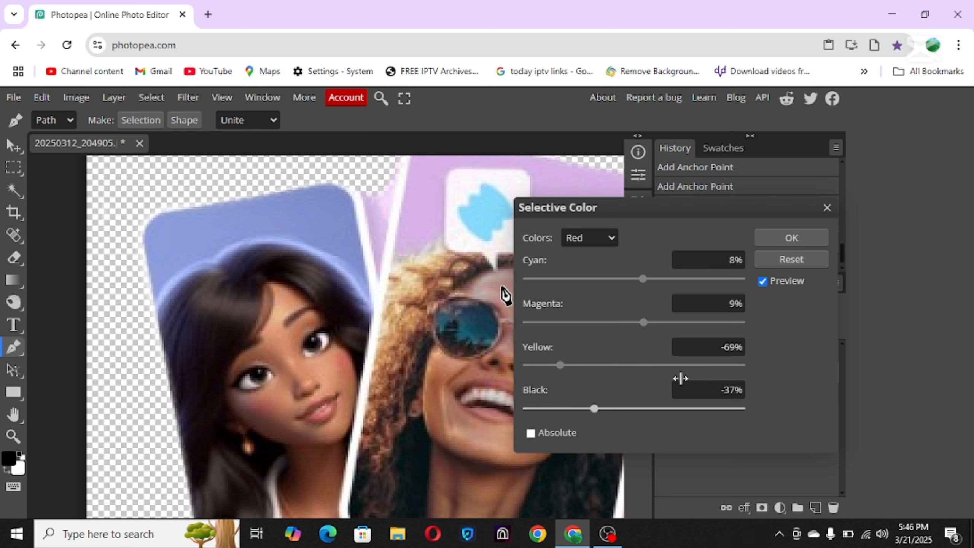
click(796, 241)
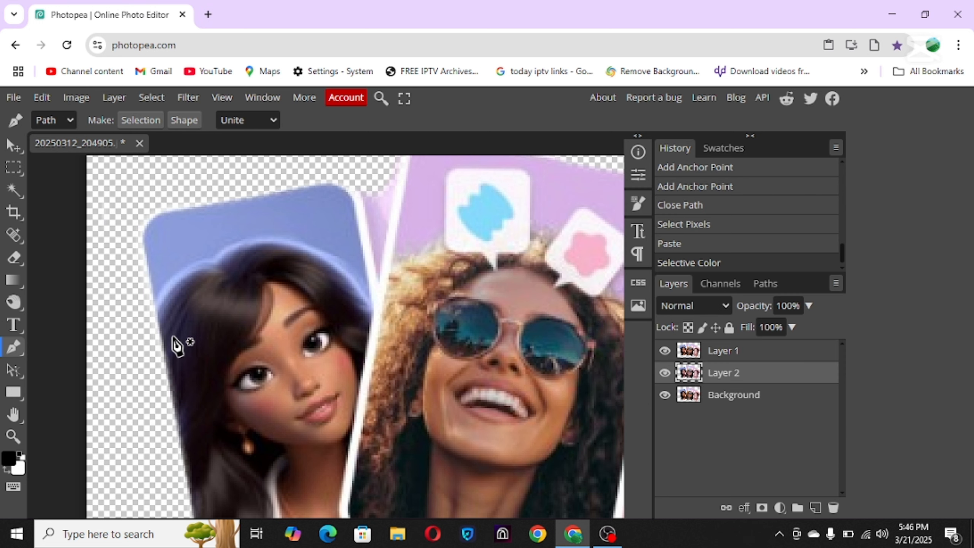